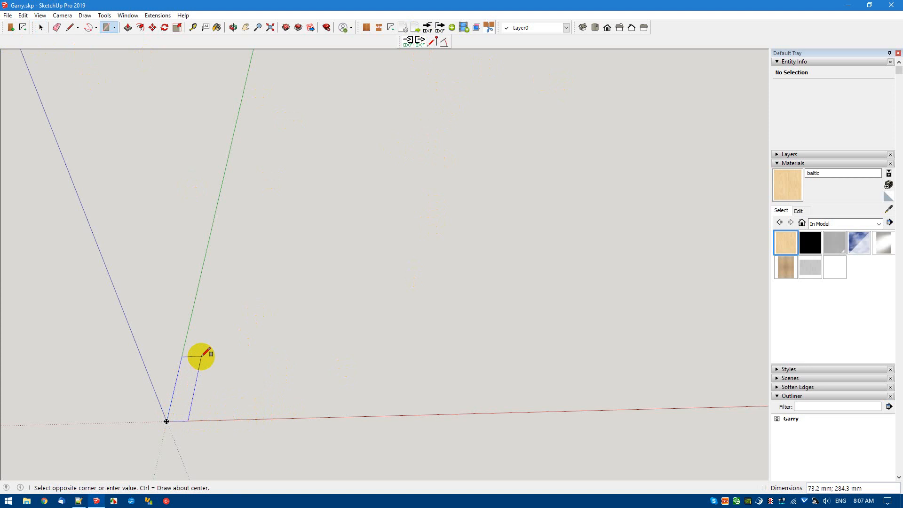
Draw a rectangle of 18 by 200 mm on the ground plane, starting at the origin
text(18)
key(BackSpace)
key(BackSpace)
key(BackSpace)
key(BackSpace)
key(BackSpace)
key(BackSpace)
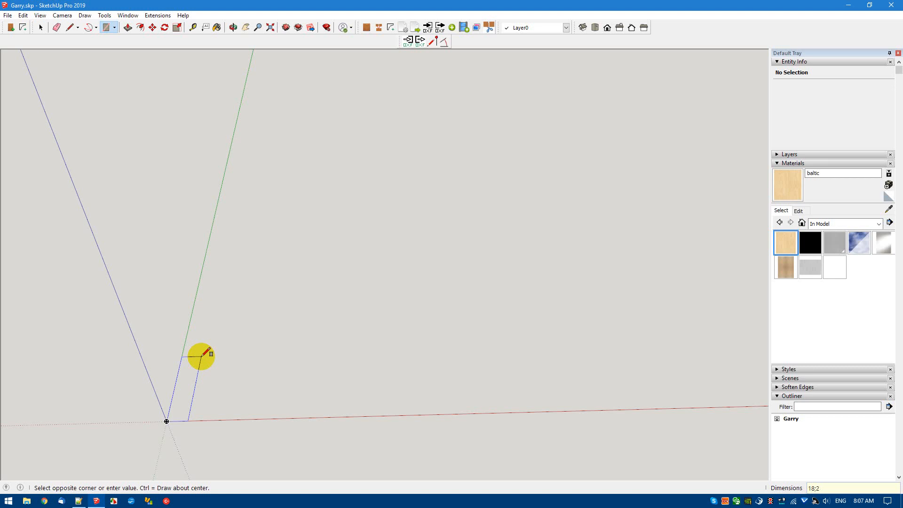
text(18;200)
key(Return)
Push/Pull the rectangular face upward by 1200 mm to form an upright board
scroll(169, 407, up, 3)
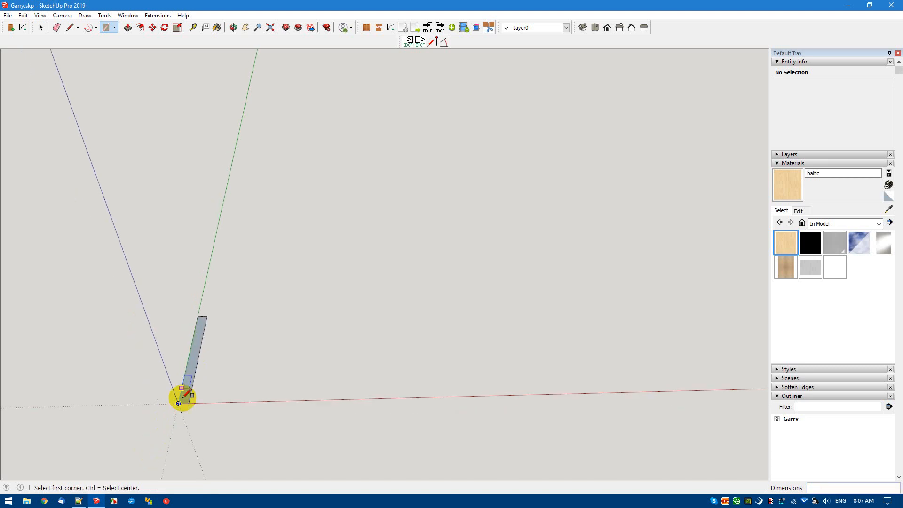
key(space)
click(192, 355)
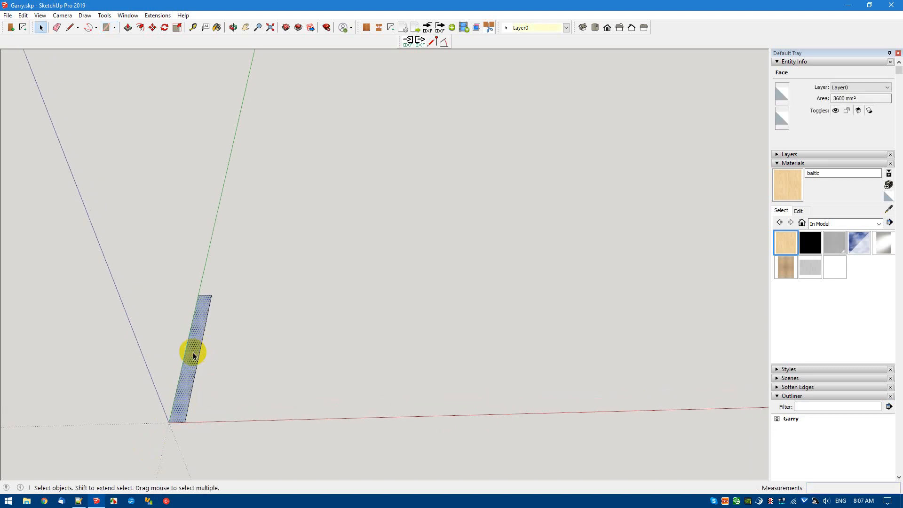
key(p)
click(193, 356)
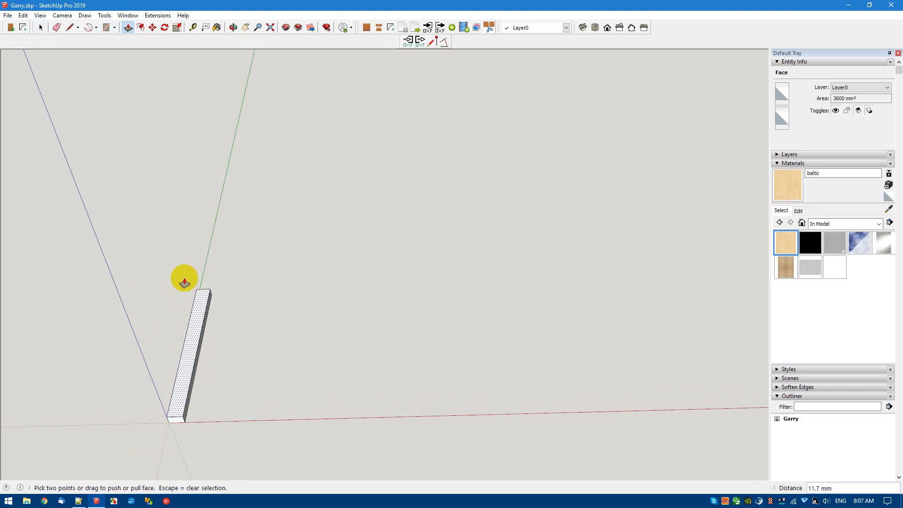
text(1200)
key(Return)
key(space)
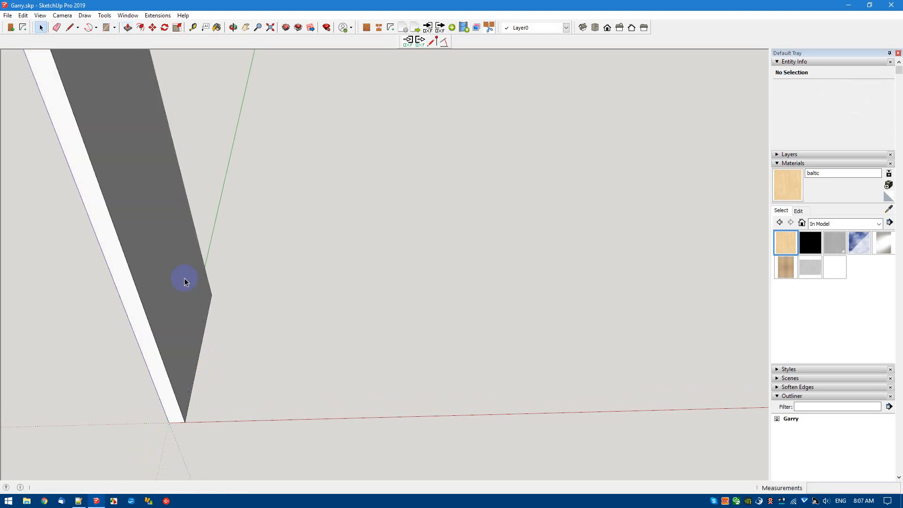
Select all connected geometry of the upright board and make it a group
scroll(219, 359, down, 3)
scroll(200, 323, down, 2)
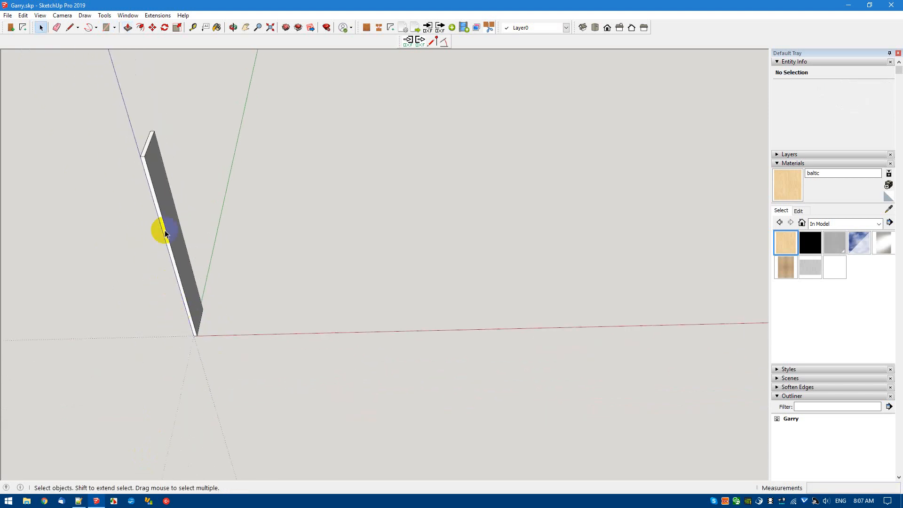
triple_click(161, 177)
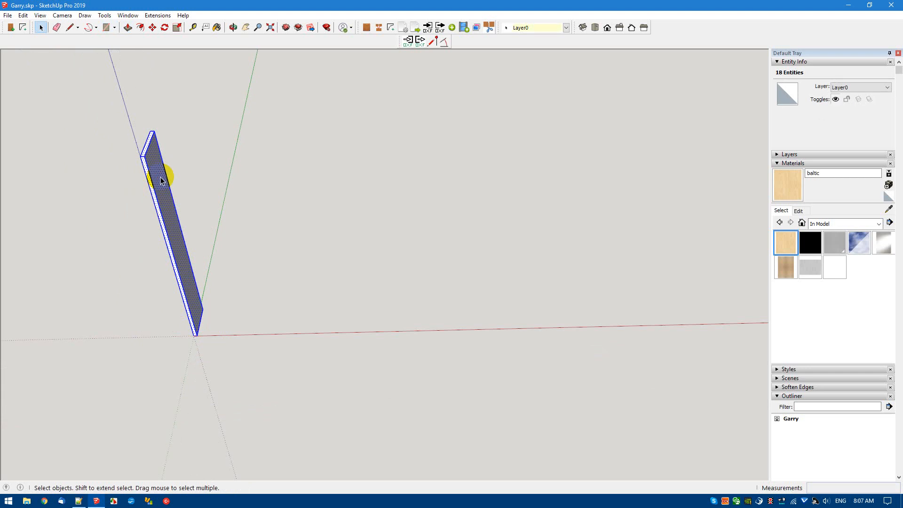
key(ctrl+g)
click(297, 251)
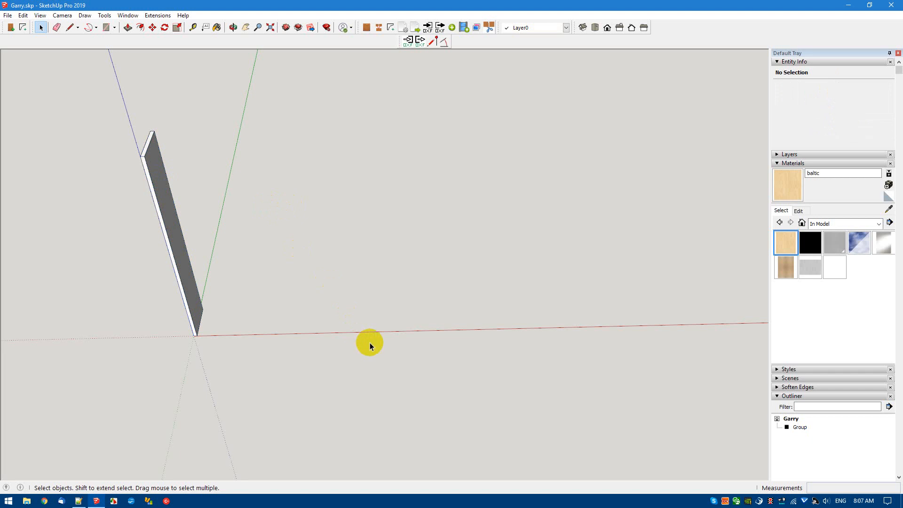
Paint the board group with the baltic wood material from the materials in the model
key(o)
drag(369, 344, 241, 336)
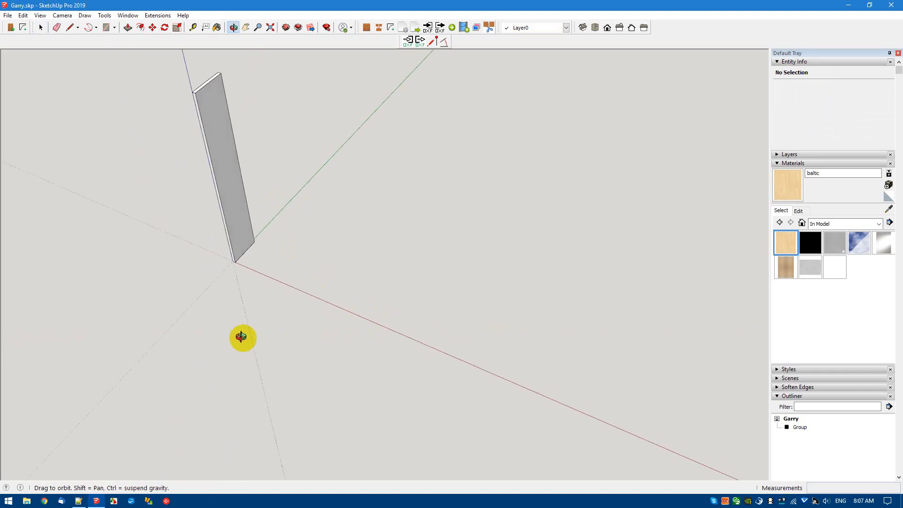
click(783, 243)
click(221, 167)
scroll(223, 109, up, 2)
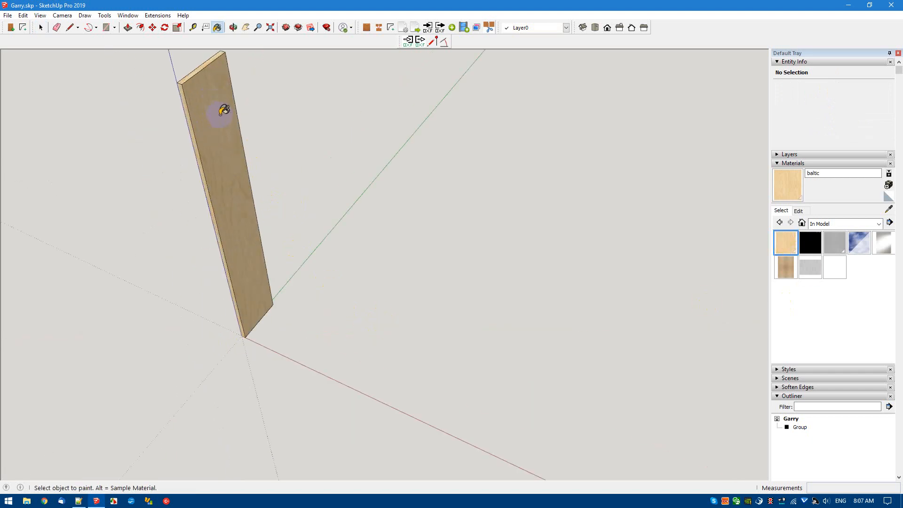
scroll(217, 118, up, 3)
click(218, 283)
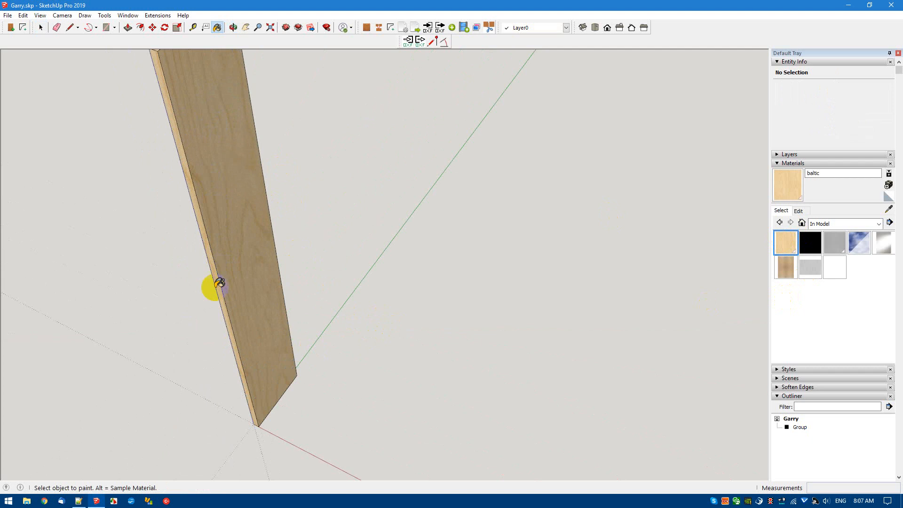
Examine the wood grain on the board's faces and edges from several angles
key(o)
drag(207, 262, 185, 186)
click(226, 76)
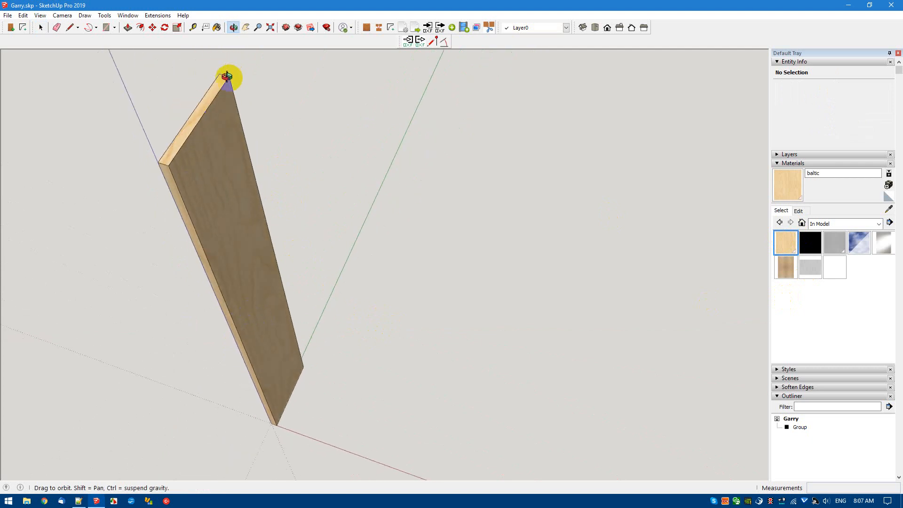
drag(235, 80, 219, 112)
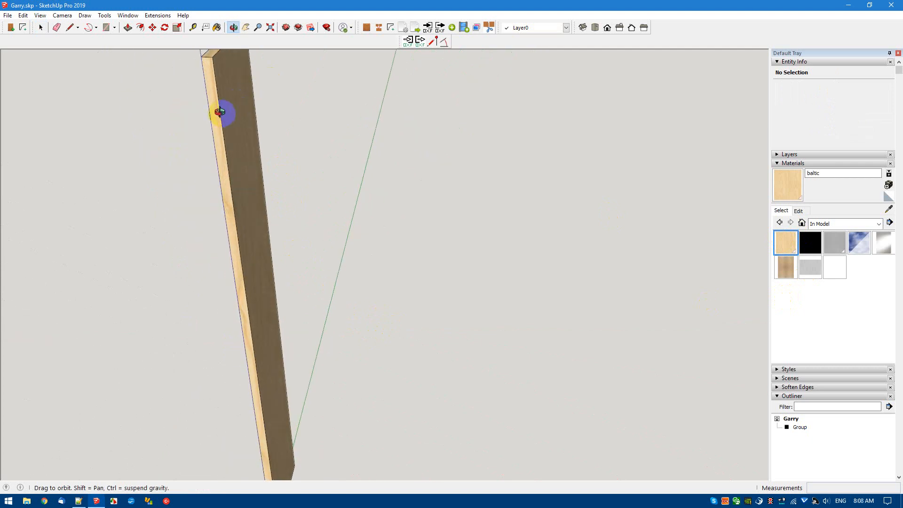
drag(246, 199, 239, 232)
scroll(237, 238, down, 5)
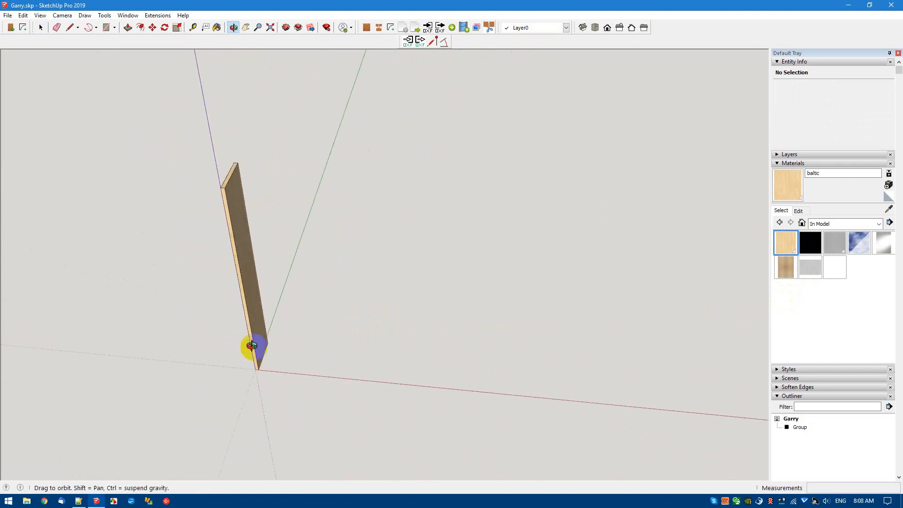
drag(252, 346, 258, 369)
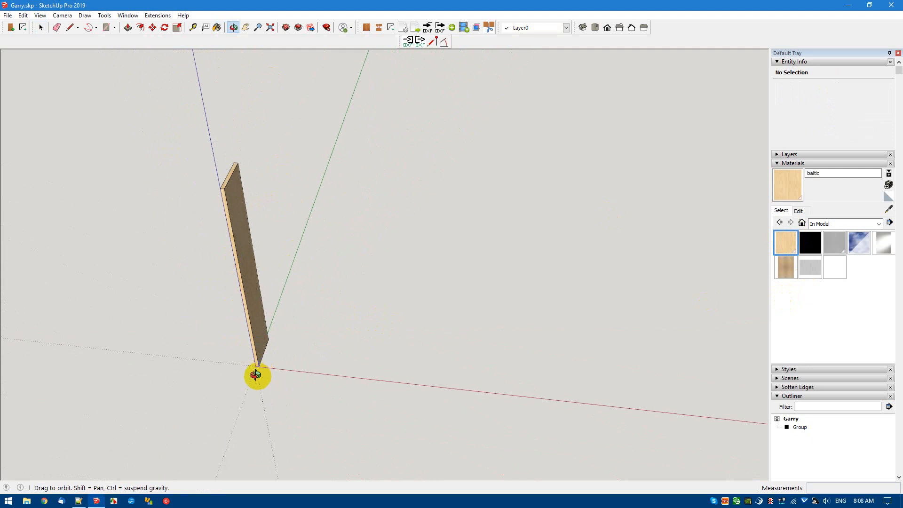
Rotate the upright board 90 degrees about its corner at the origin to lay it flat along the red axis
scroll(258, 322, up, 2)
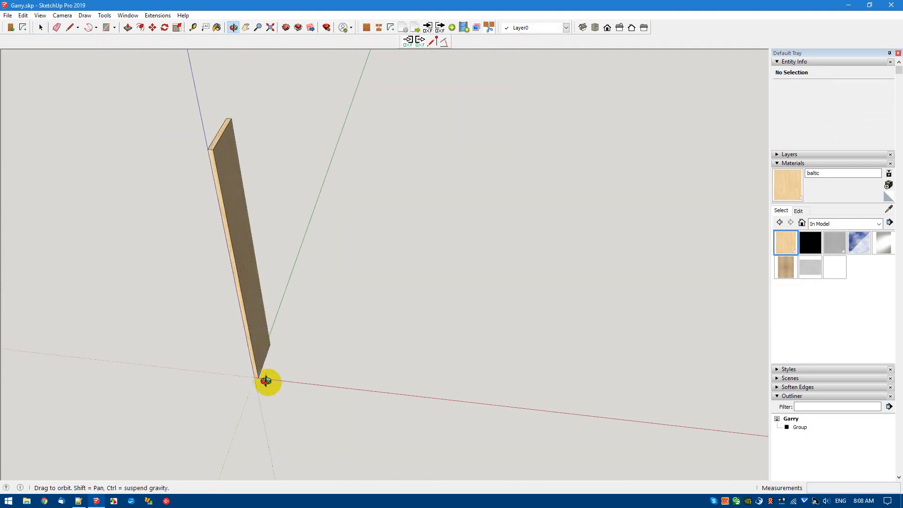
scroll(254, 378, up, 3)
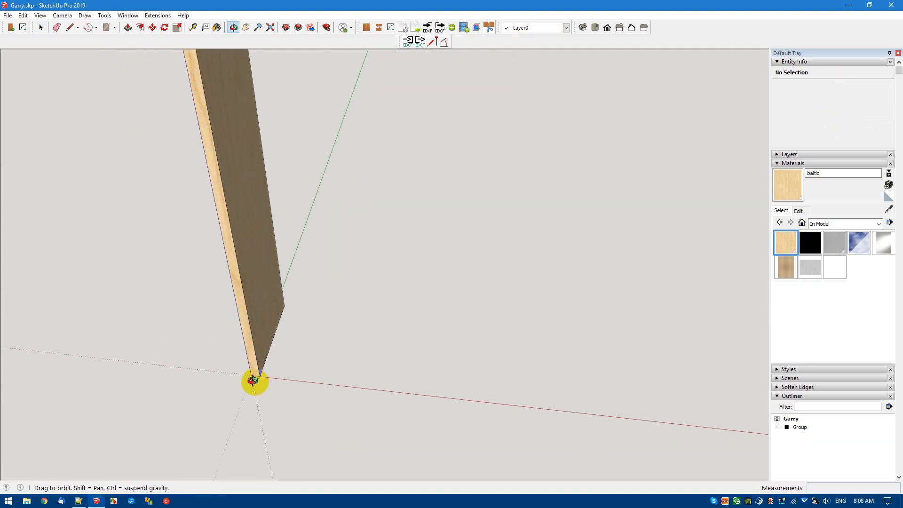
key(q)
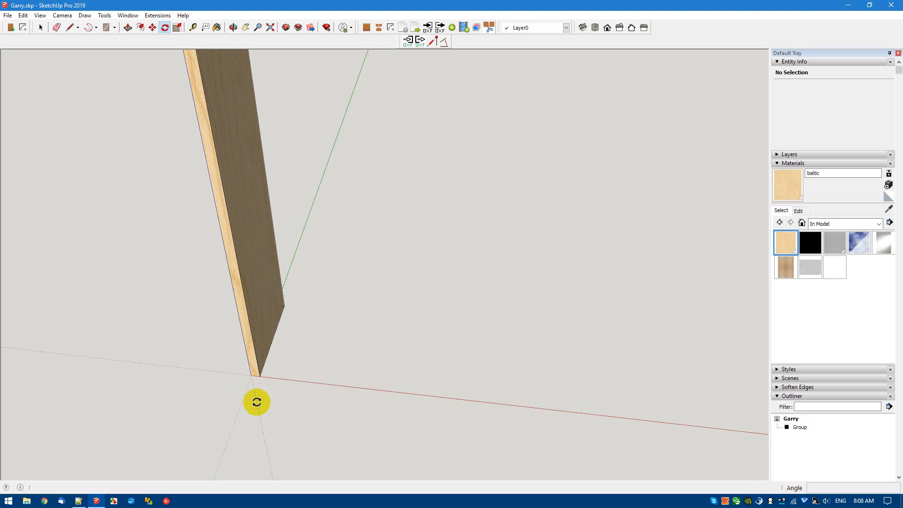
click(251, 376)
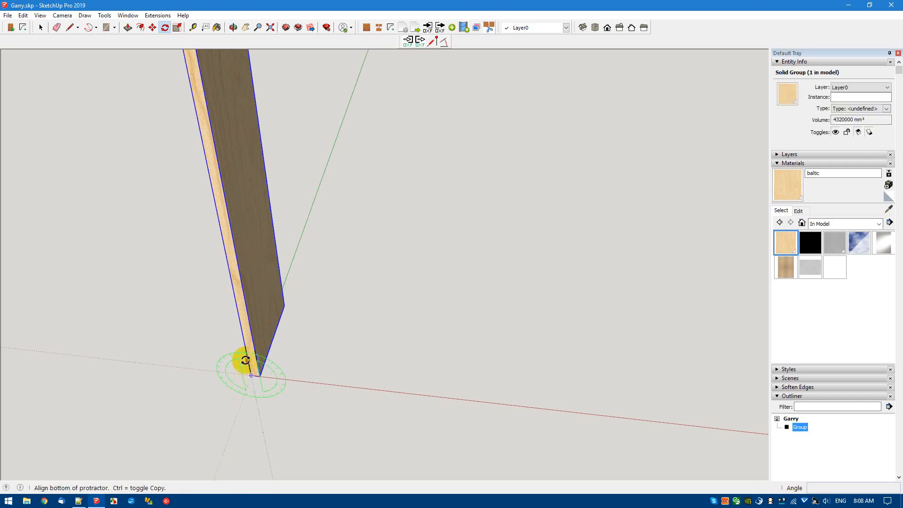
click(228, 265)
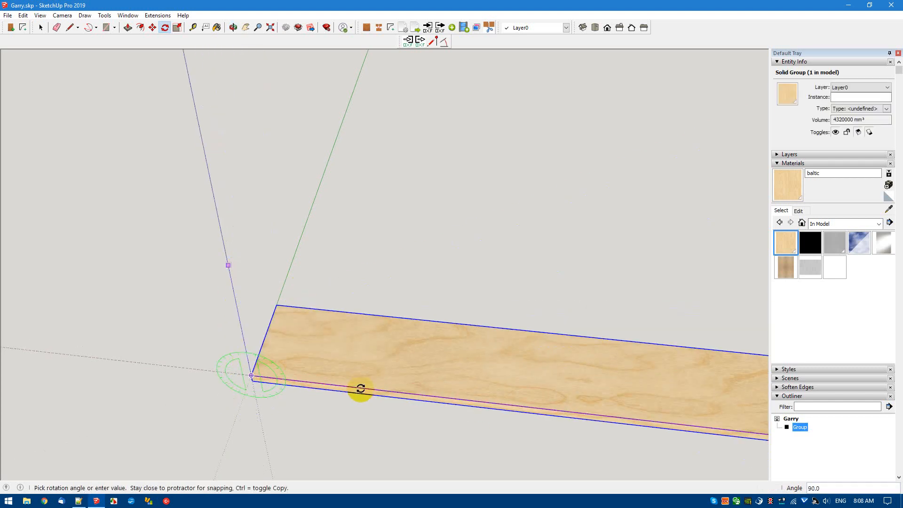
key(space)
click(215, 426)
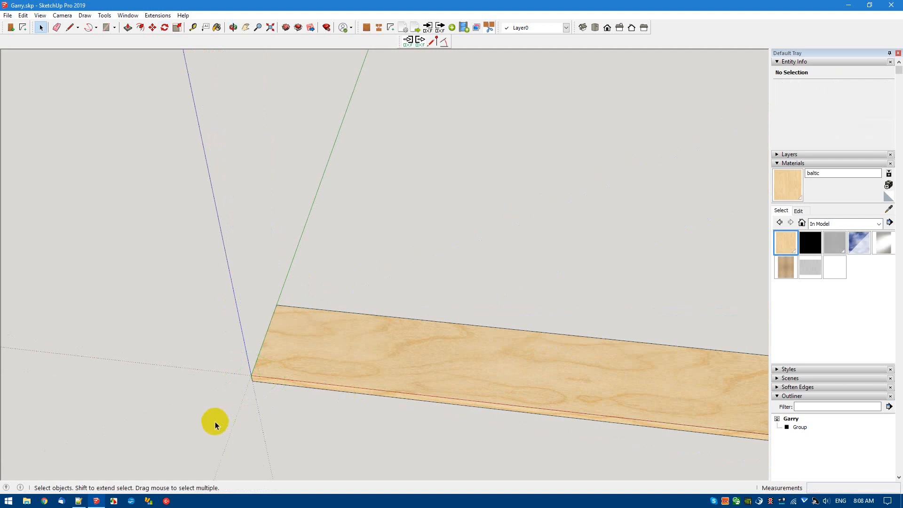
Rotate the flat board a quarter turn about the red axis so its wide face stands vertical below the axis
middle_drag(151, 427, 483, 359)
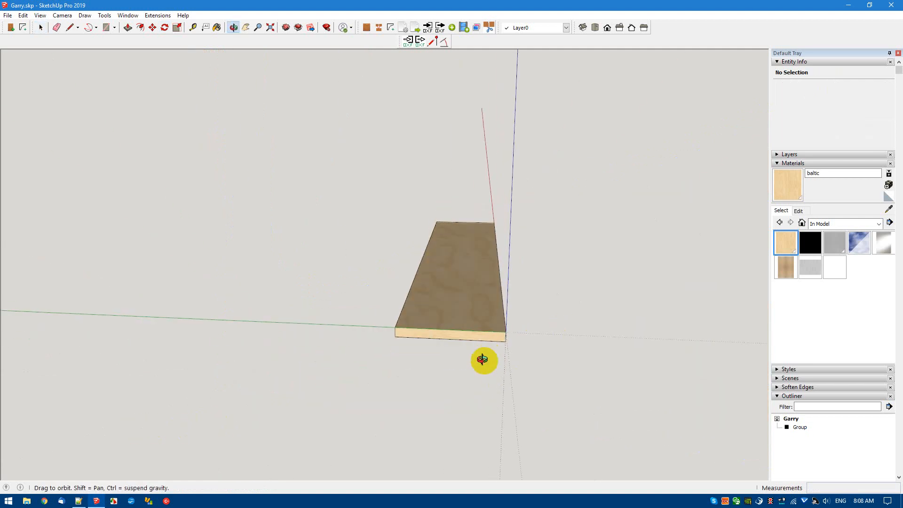
click(488, 340)
key(q)
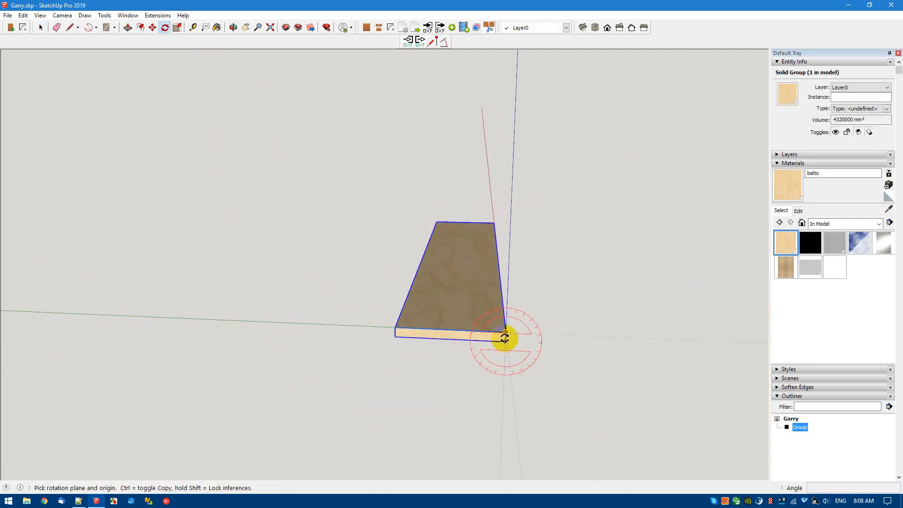
click(506, 332)
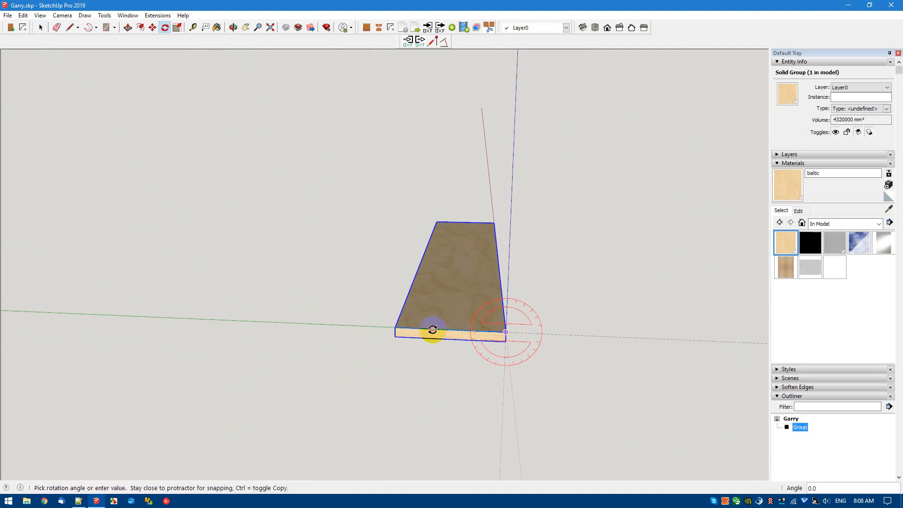
click(500, 409)
key(space)
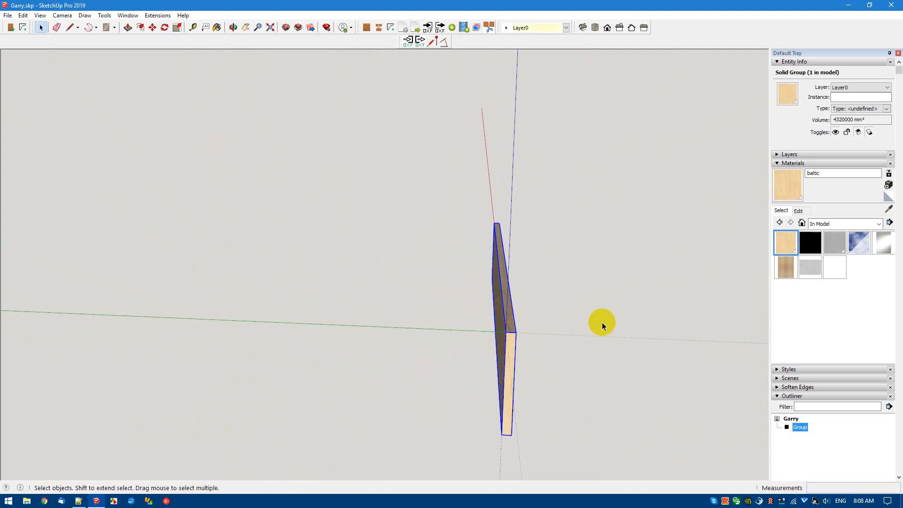
Move the board away from the origin along the red axis and raise it 300 mm vertically
middle_drag(588, 356, 216, 397)
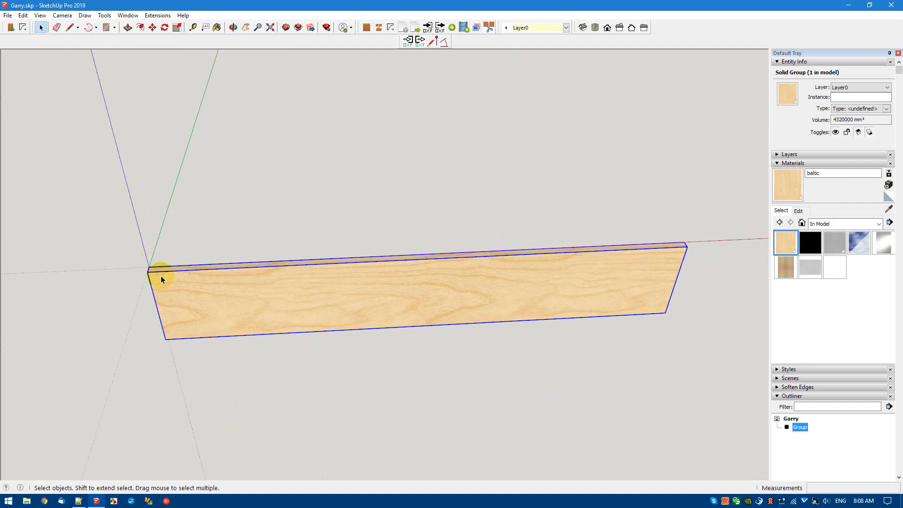
key(m)
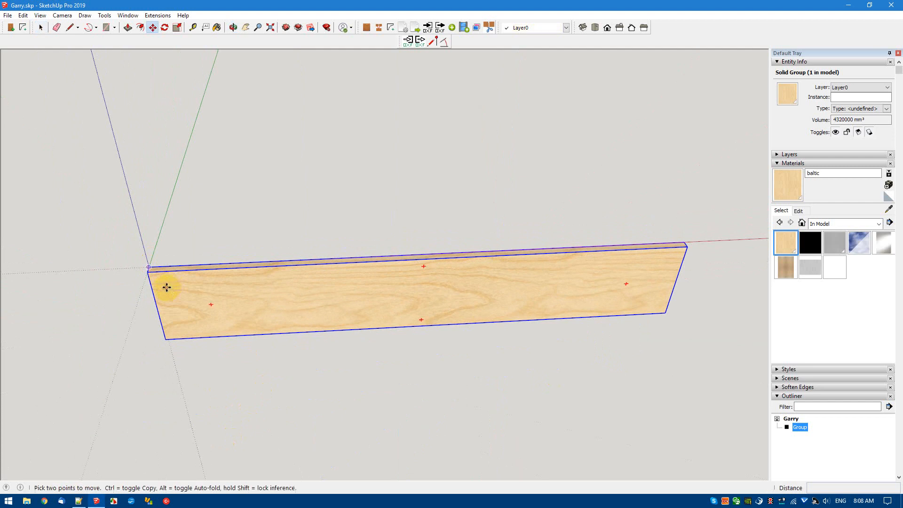
click(148, 267)
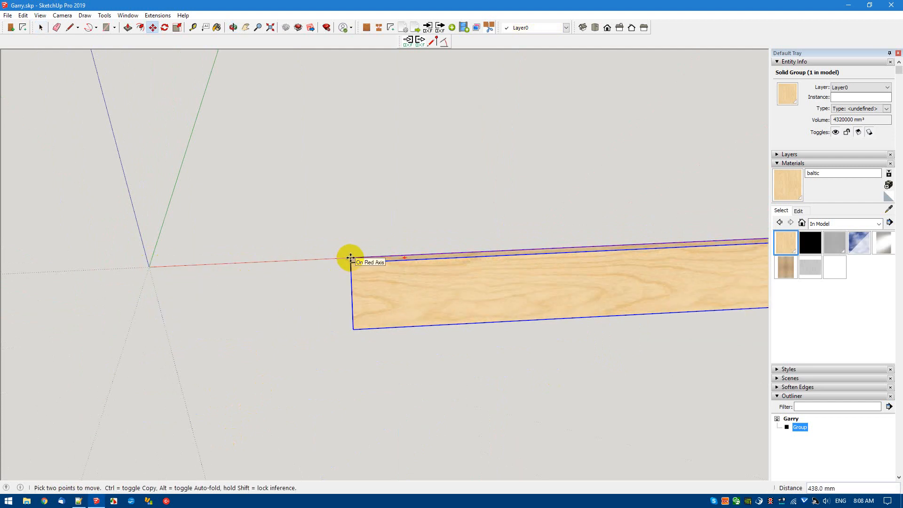
text(4)
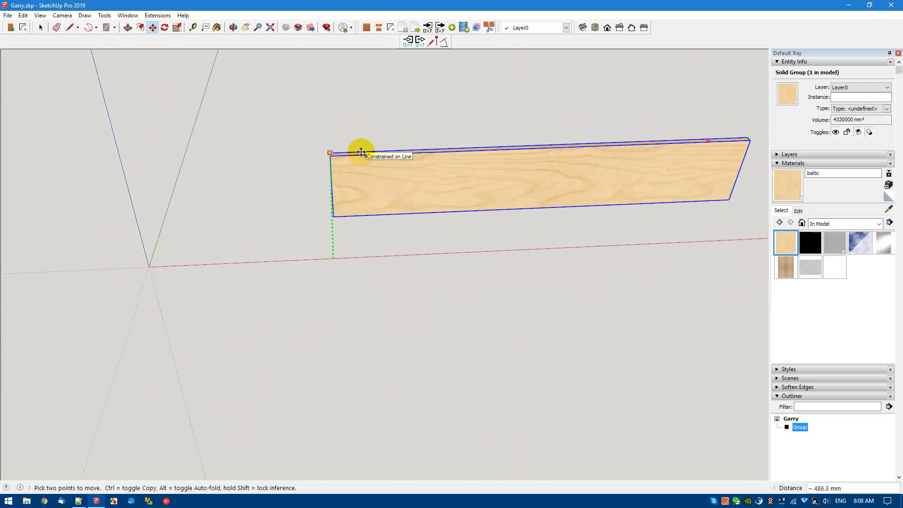
text(300)
key(Return)
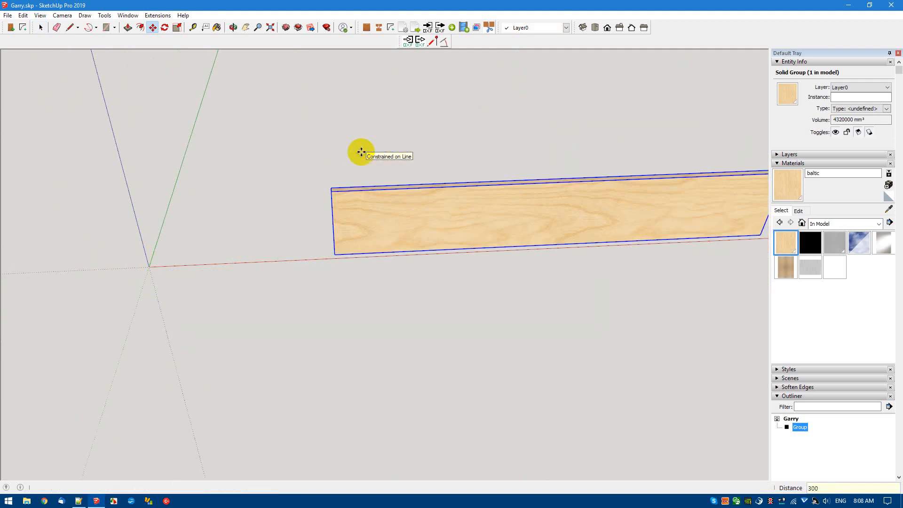
key(space)
click(330, 334)
scroll(291, 301, down, 3)
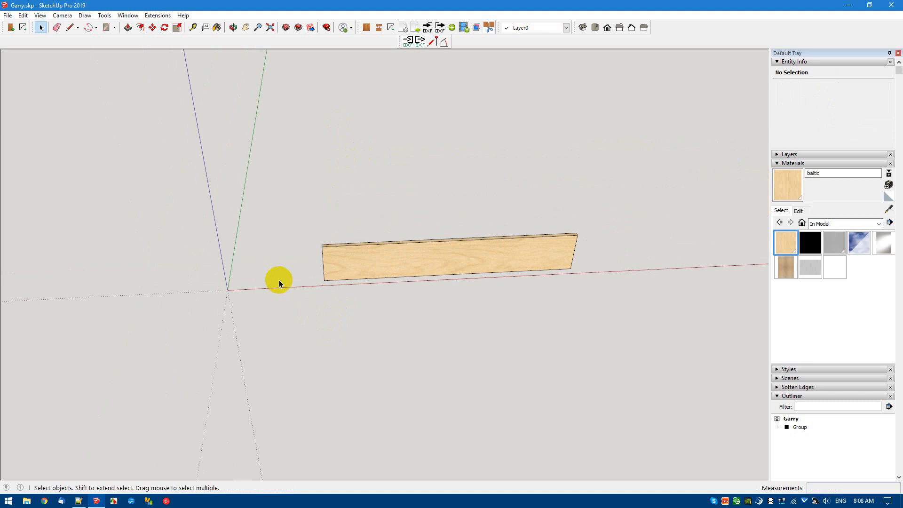
Assign the board part attributes with number 1, item Side, material Birch and edging F--F-F
click(455, 254)
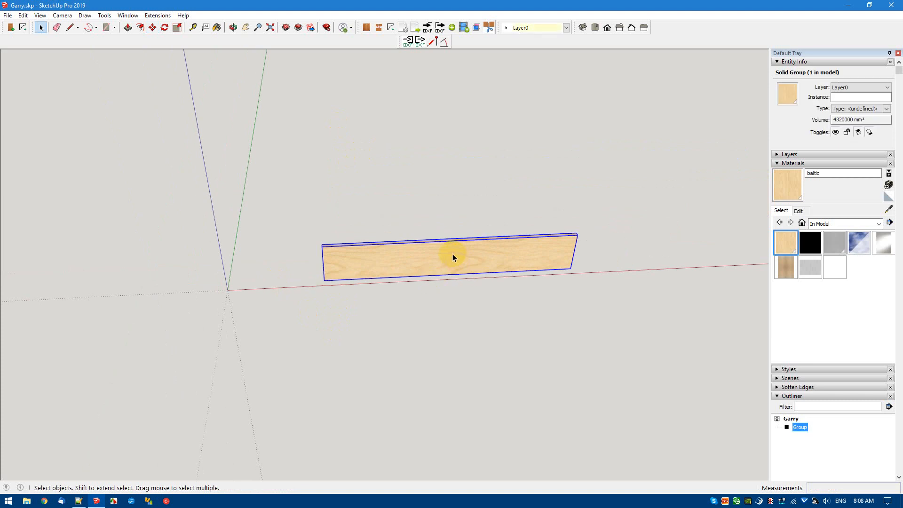
click(452, 27)
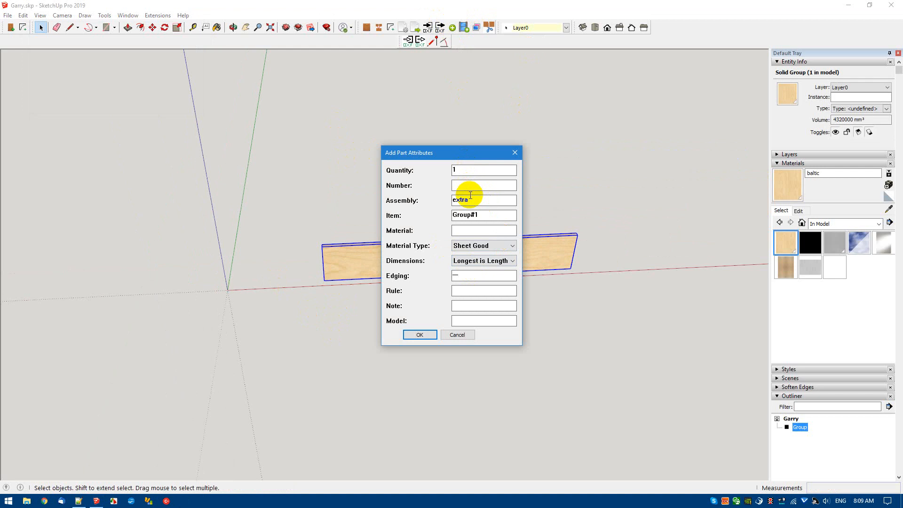
text(1)
key(Tab)
key(Tab)
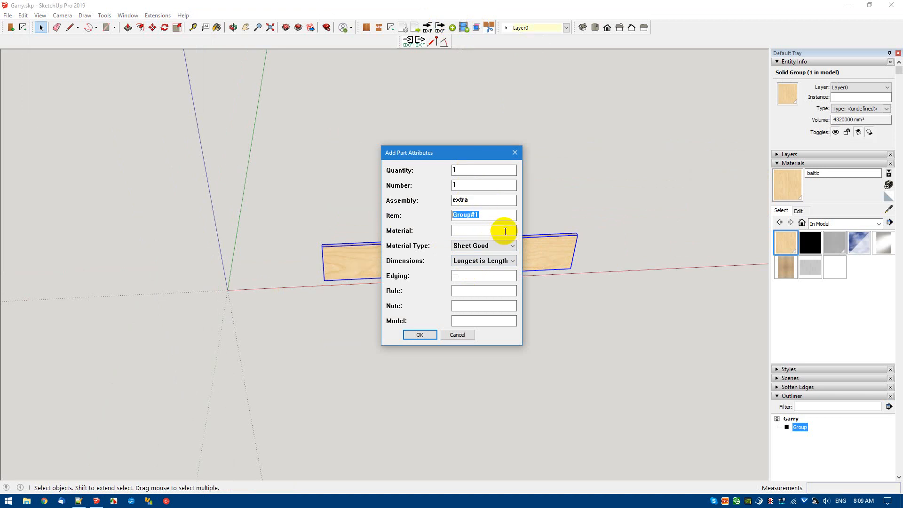
text(Side)
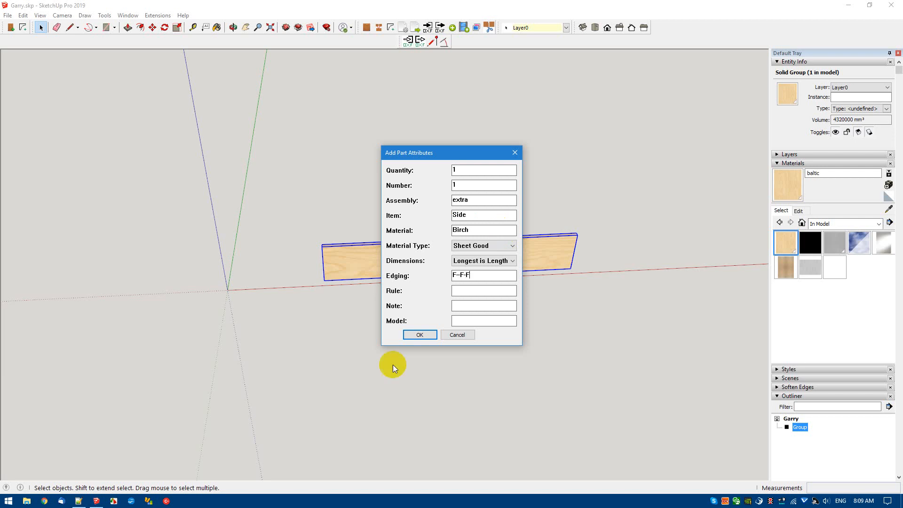
click(424, 337)
click(388, 326)
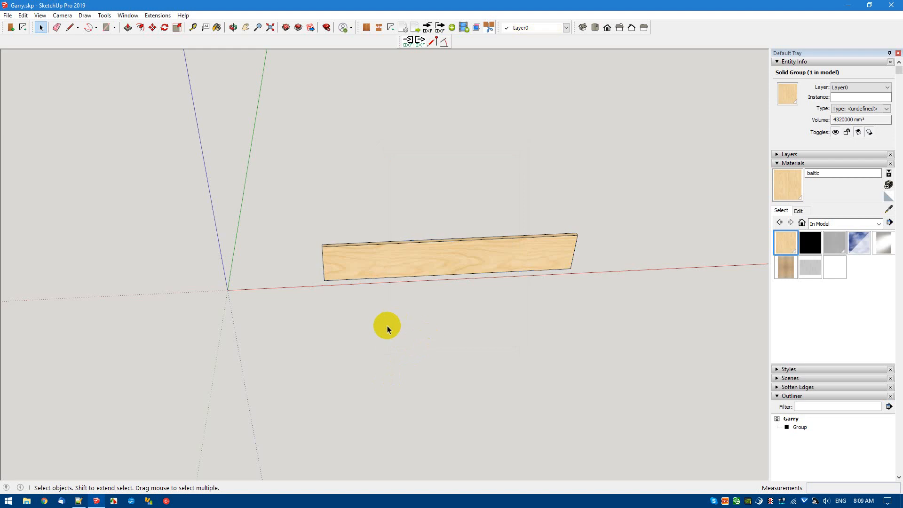
Copy the side board 782 mm along the green axis to form the opposite side
scroll(363, 254, down, 1)
scroll(363, 253, up, 3)
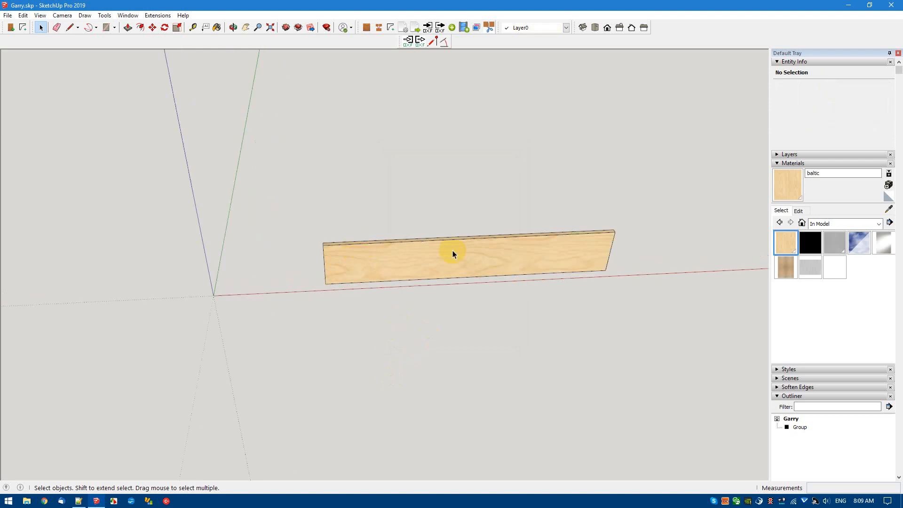
middle_drag(757, 317, 489, 369)
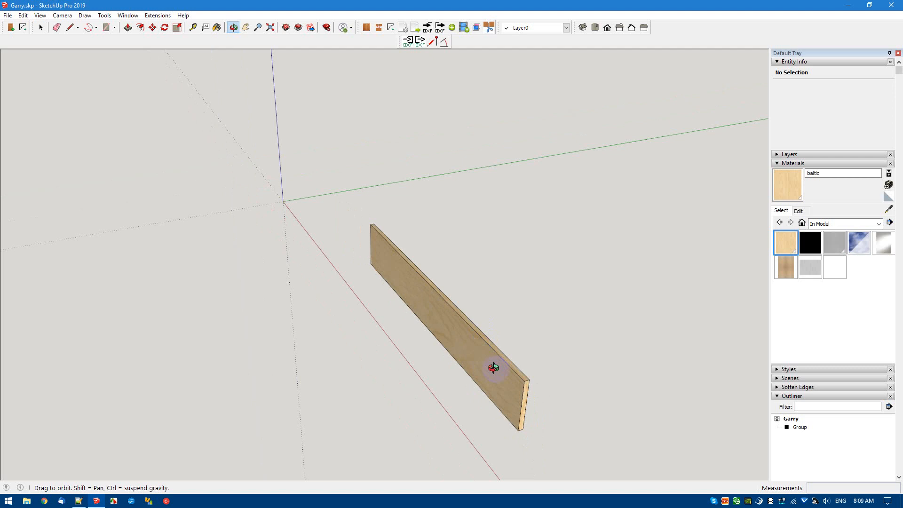
click(516, 393)
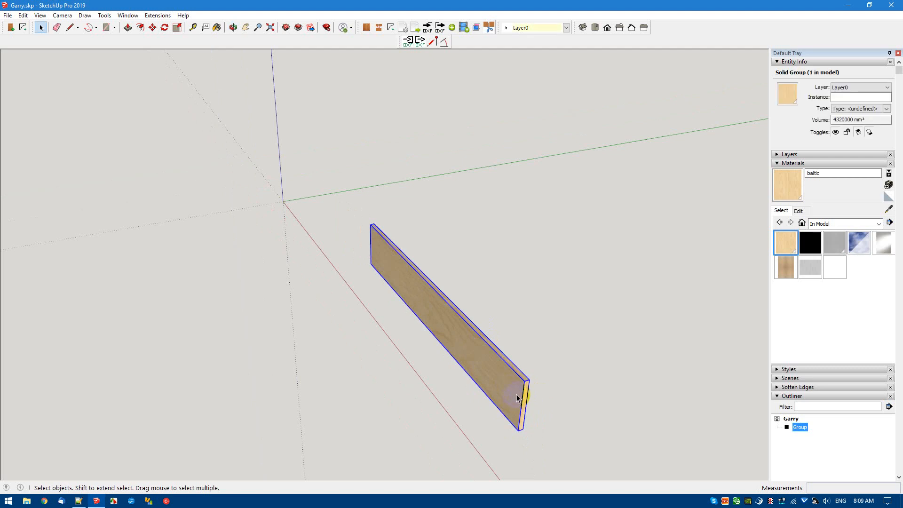
key(m)
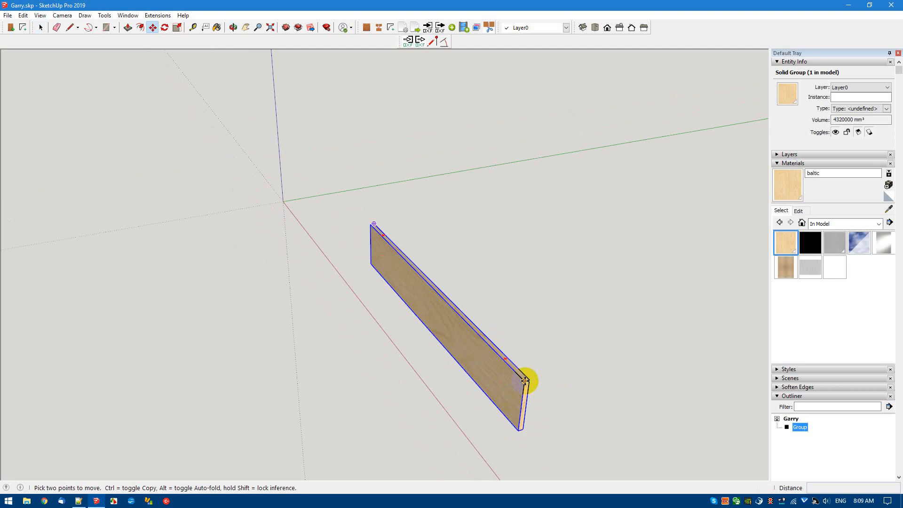
click(525, 380)
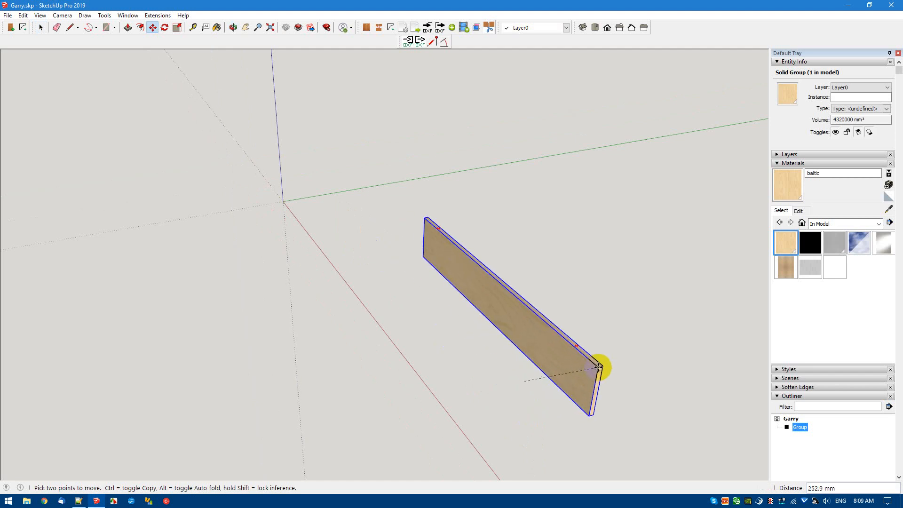
key(ctrl)
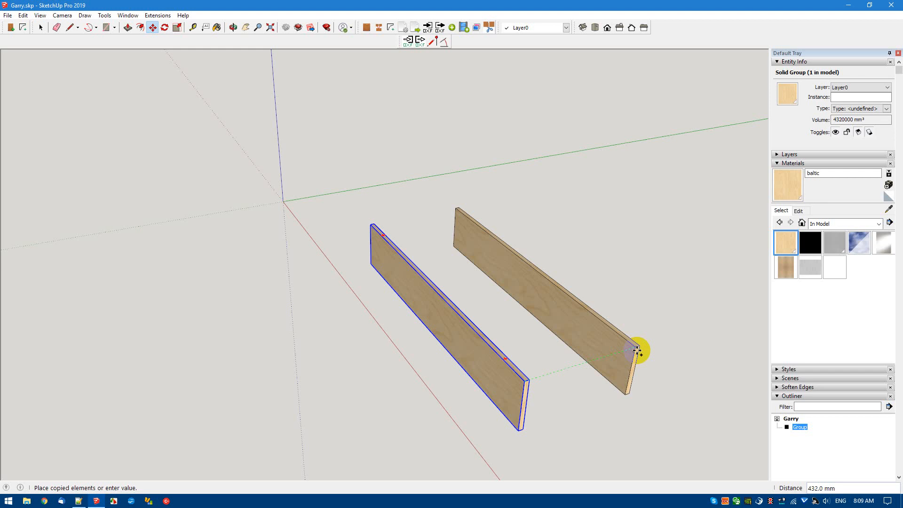
text(782)
key(Return)
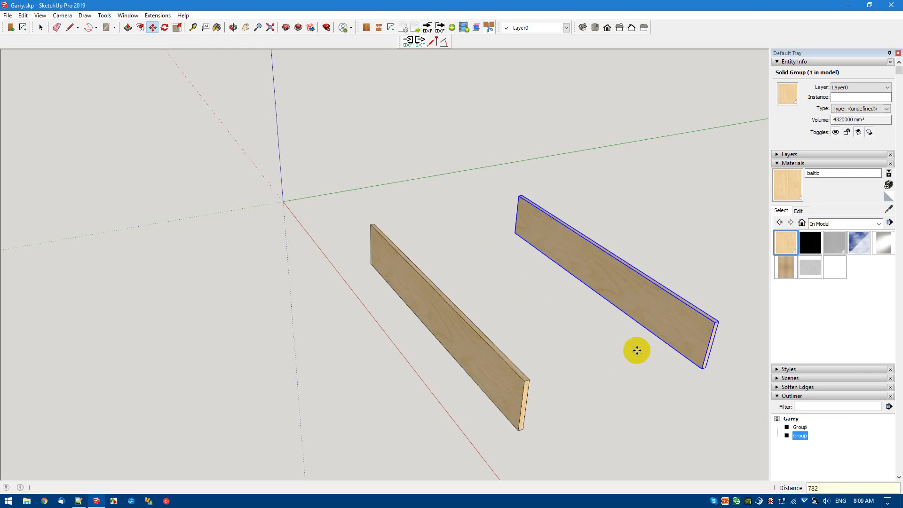
key(space)
click(632, 354)
Draw a 200 x 764 mm vertical rectangle closing the gap between the near ends of the two side boards
scroll(627, 362, down, 1)
scroll(564, 391, down, 1)
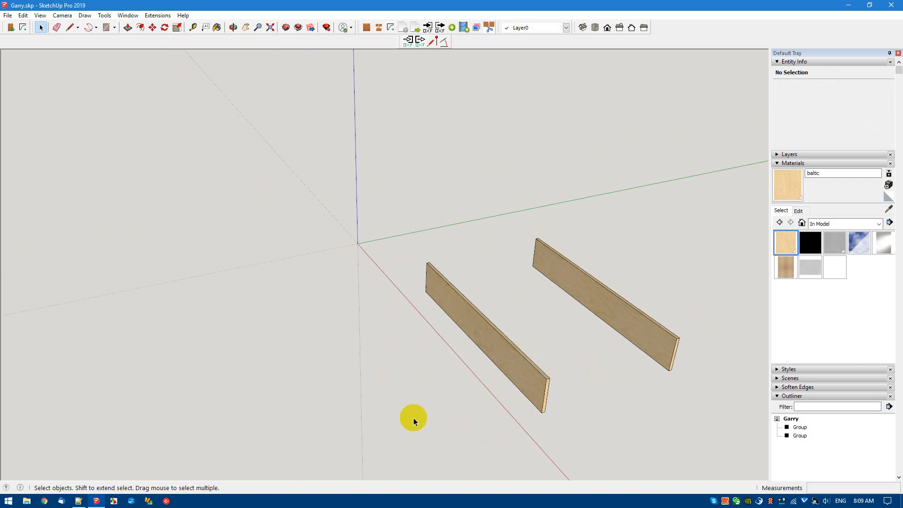
scroll(563, 396, up, 2)
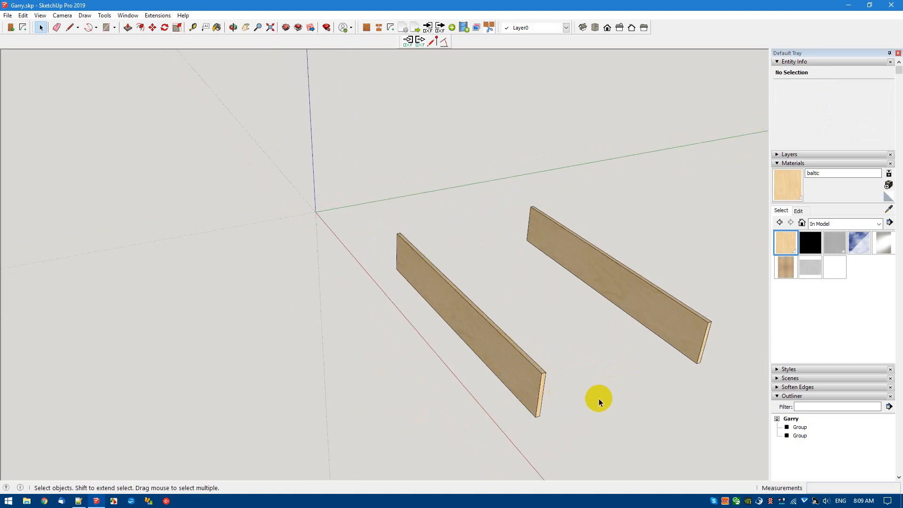
middle_drag(605, 406, 421, 372)
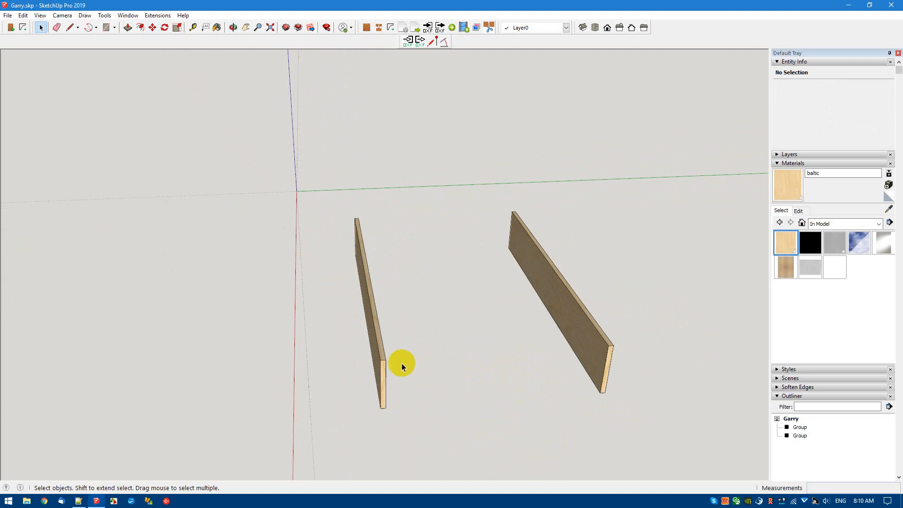
key(r)
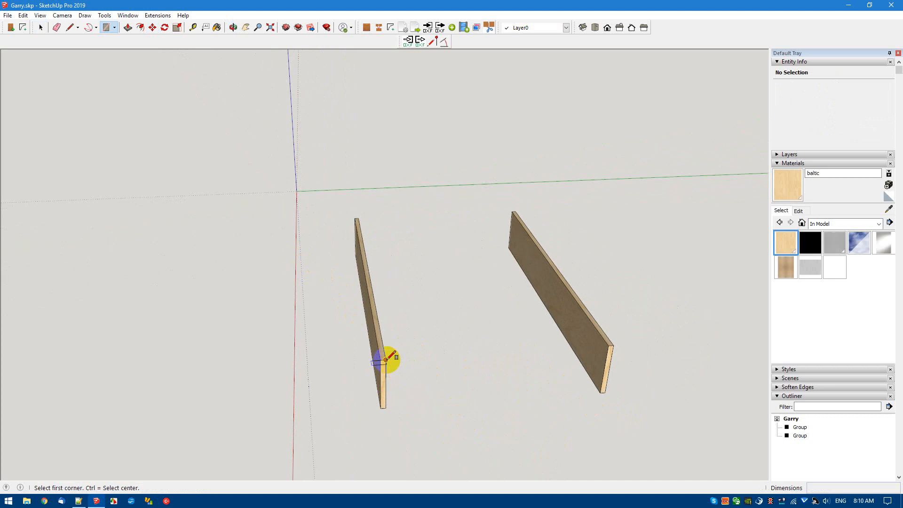
click(385, 359)
click(599, 392)
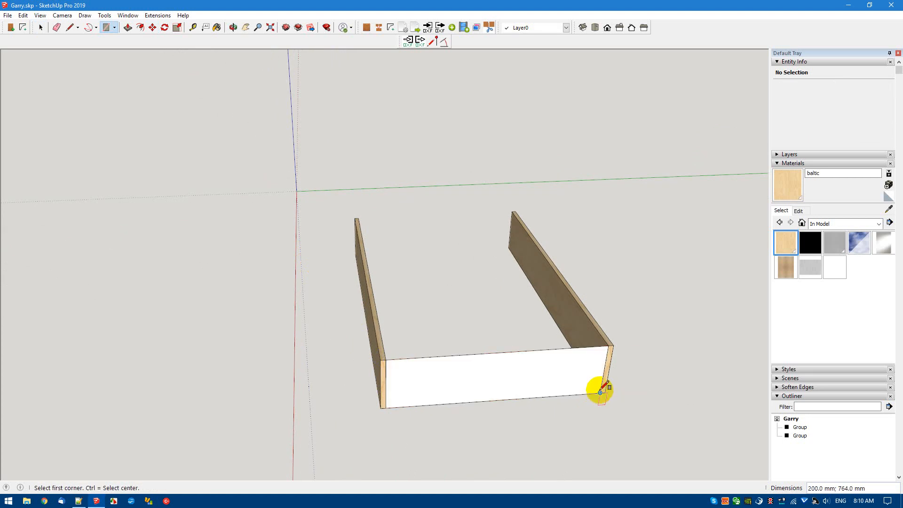
Extrude the end rectangle 18 mm inward between the sides and make the resulting panel a group
key(space)
click(531, 371)
key(p)
drag(528, 368, 526, 366)
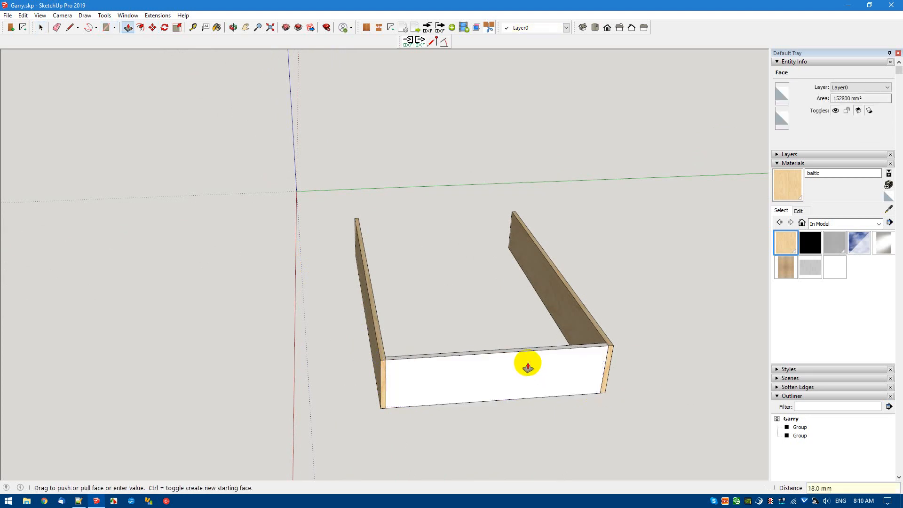
key(space)
triple_click(490, 373)
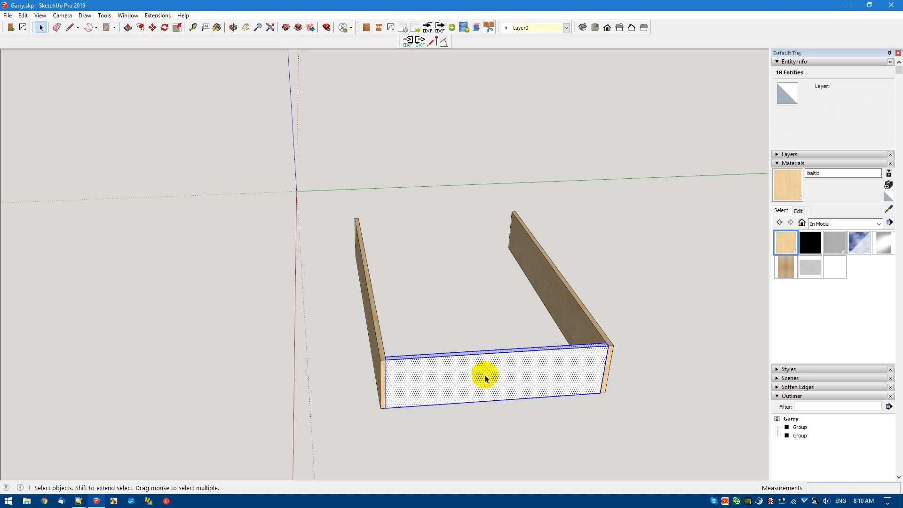
key(g)
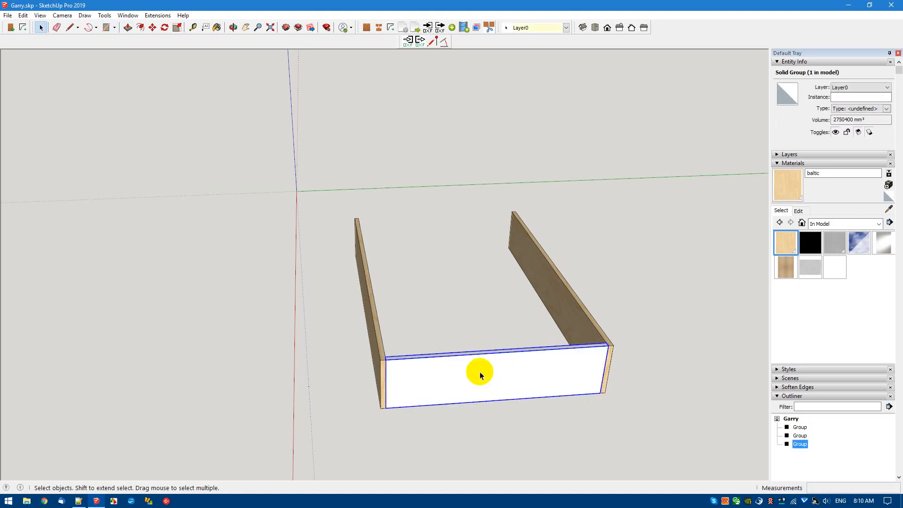
Re-place the end panel's group axes at its lower corner, with red perpendicular to the wide face and green pointing up the panel's height
double_click(480, 373)
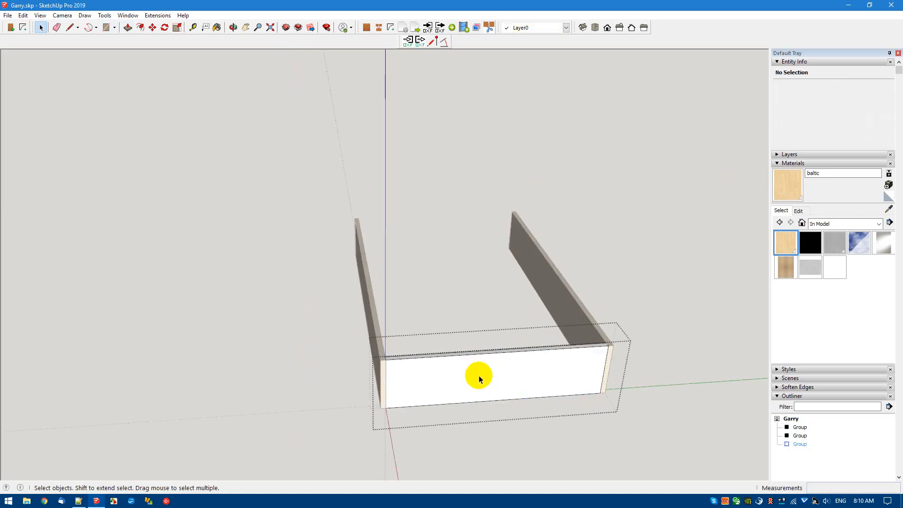
double_click(432, 394)
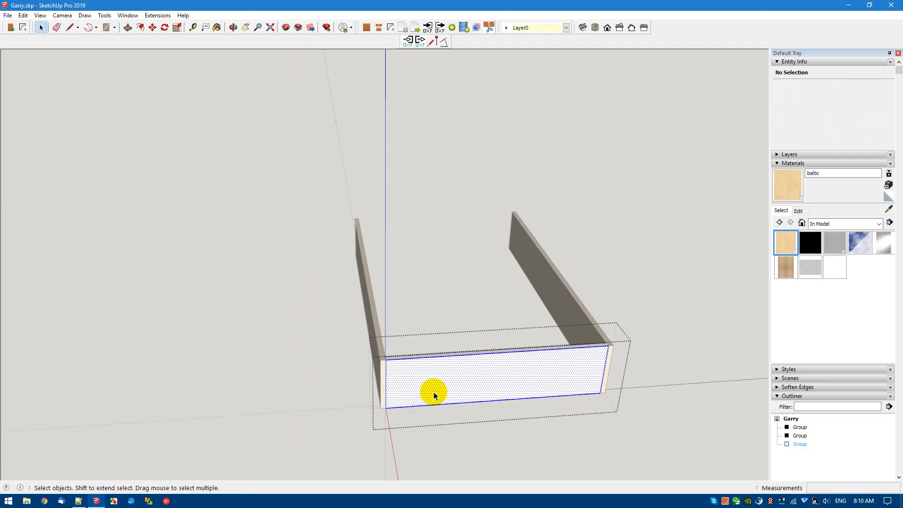
scroll(428, 409, up, 3)
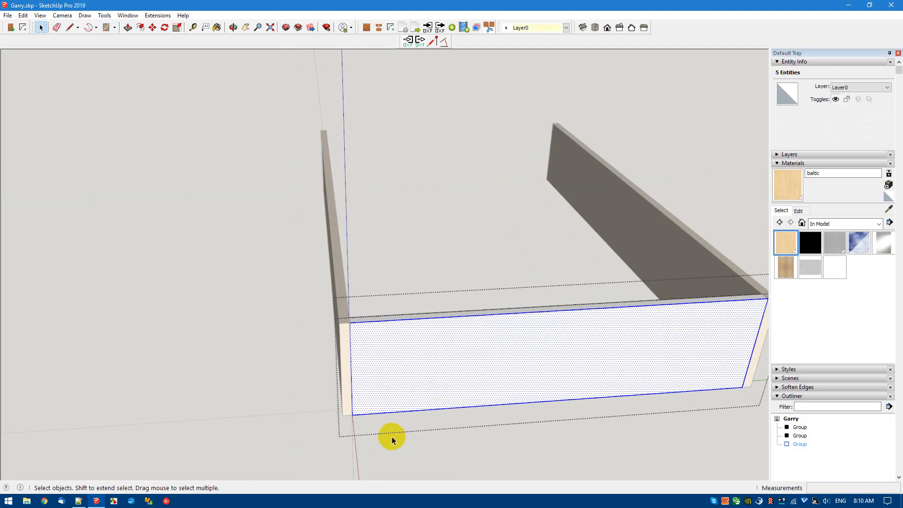
middle_drag(375, 442, 370, 407)
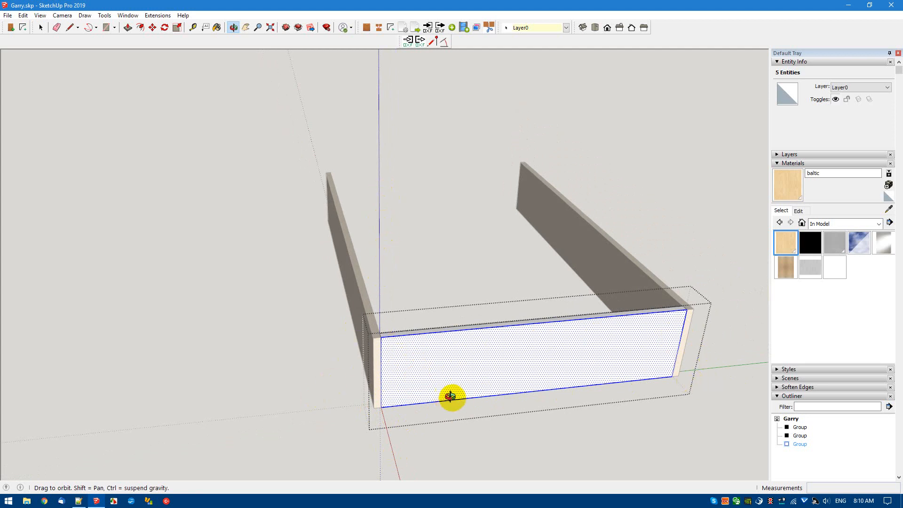
key(space)
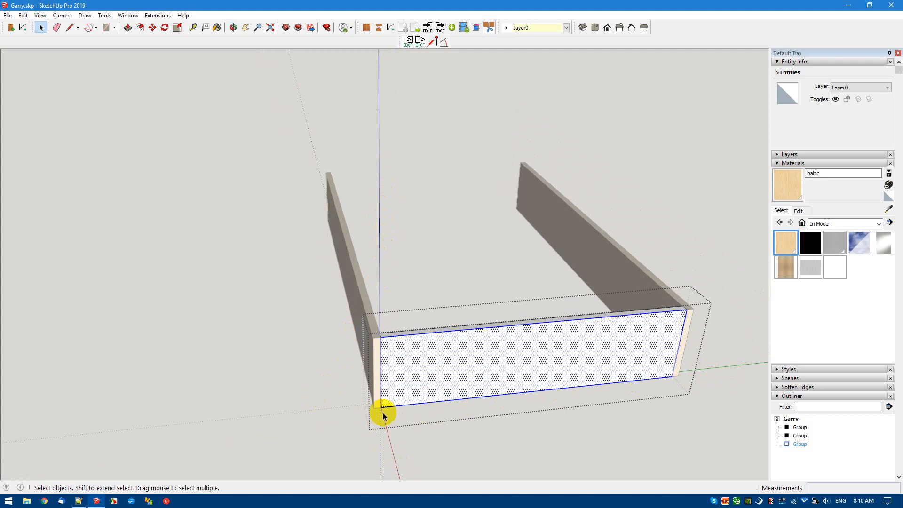
right_click(383, 414)
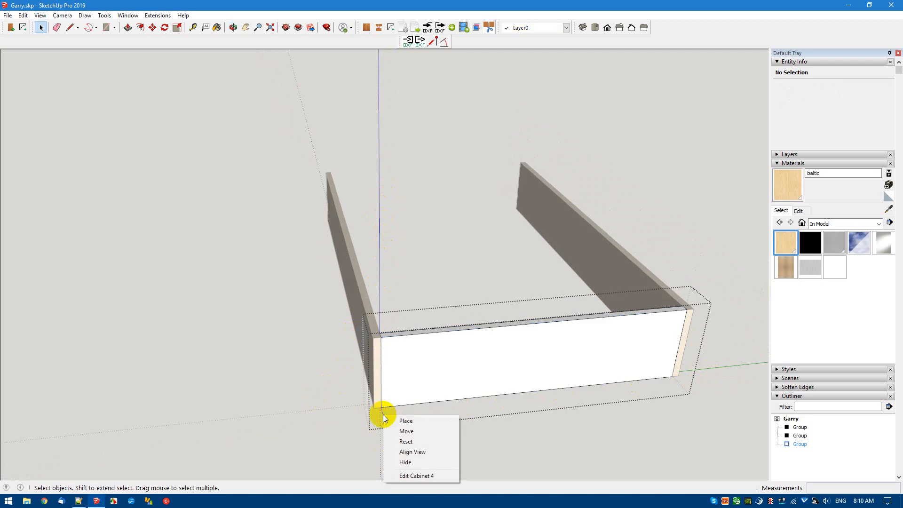
click(409, 421)
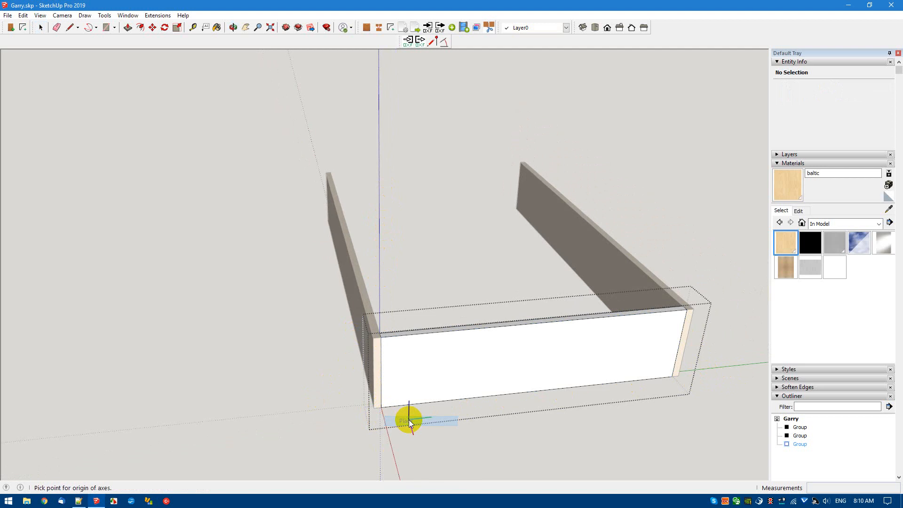
click(382, 407)
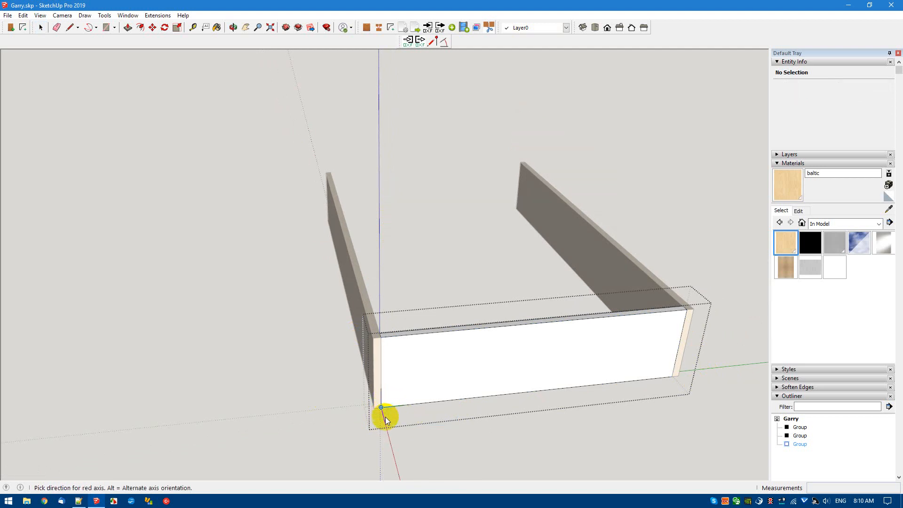
click(385, 422)
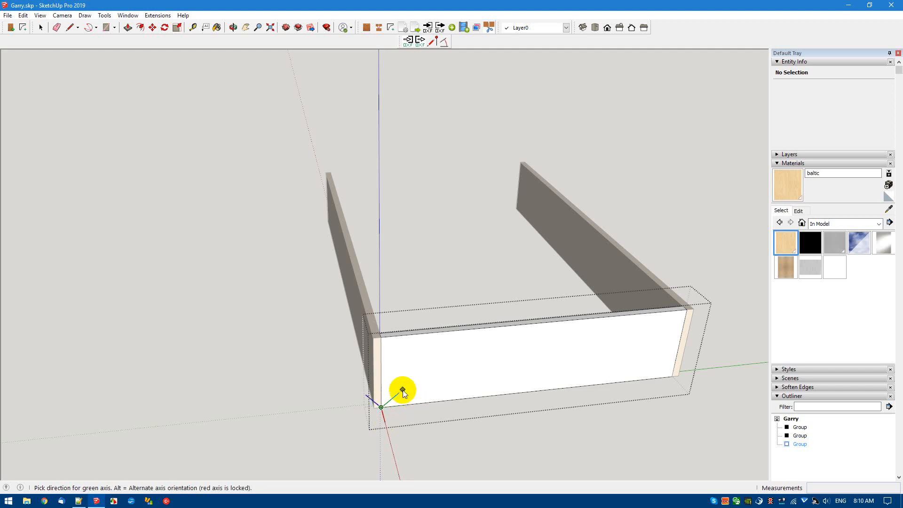
click(388, 385)
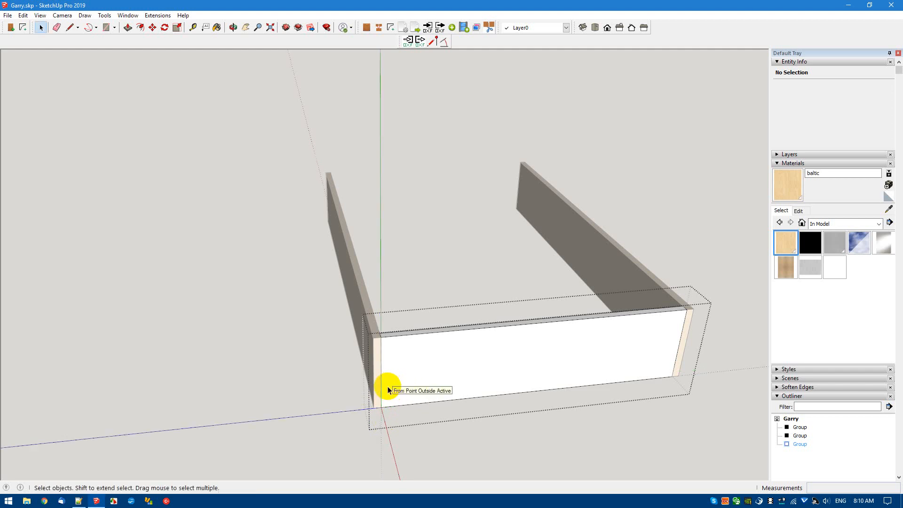
click(499, 458)
Paint the end panel with the baltic material
click(492, 363)
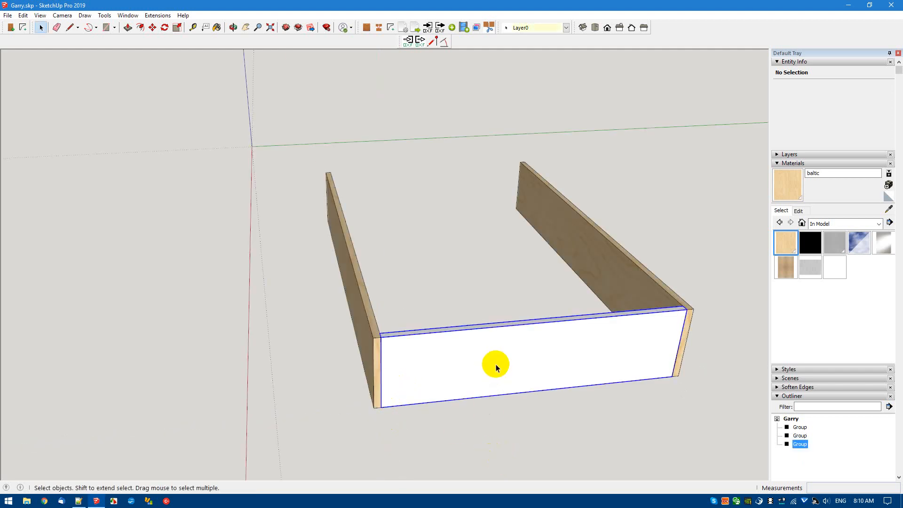
click(630, 402)
click(785, 239)
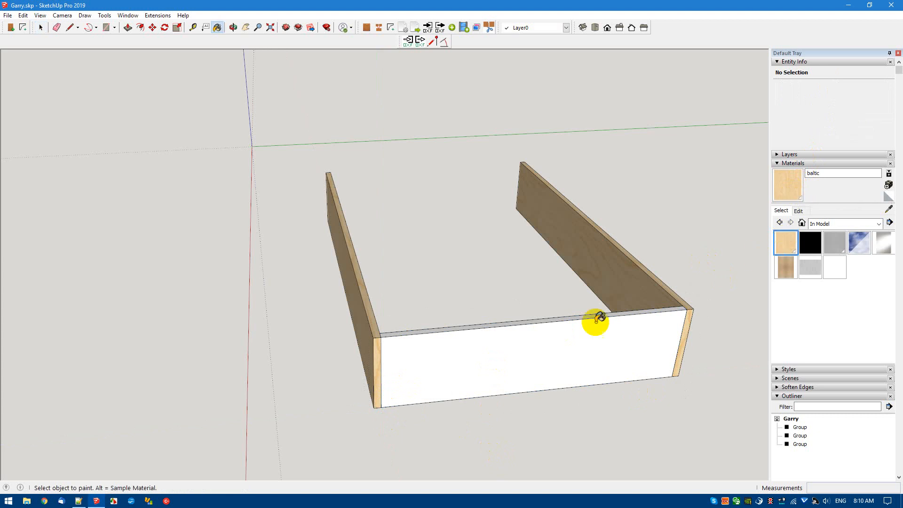
click(557, 340)
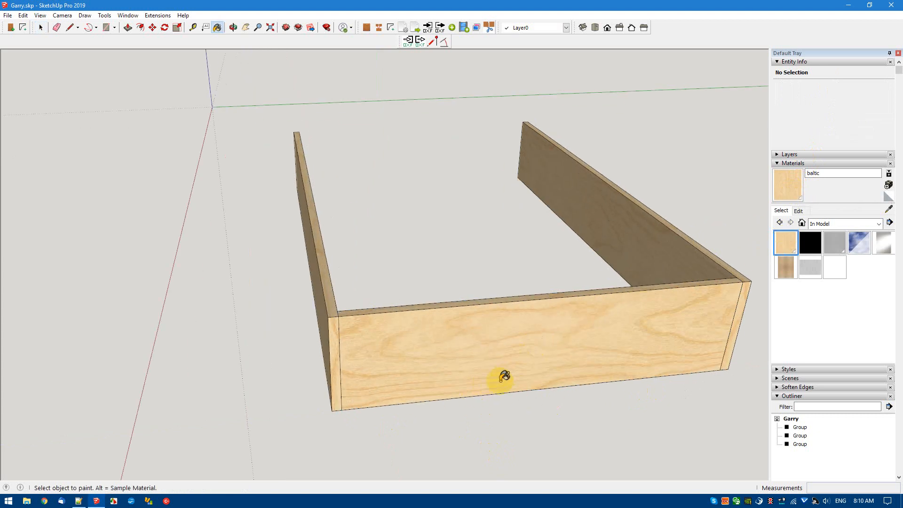
Assign part attributes to the end panel: number 1, item End, material Birch and edging on the first edge
middle_drag(486, 377, 534, 342)
key(space)
click(561, 317)
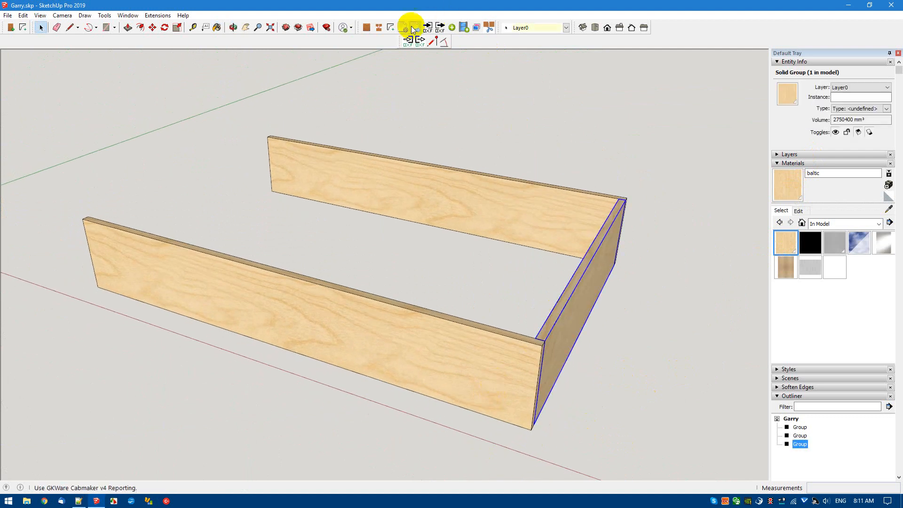
click(451, 28)
click(462, 184)
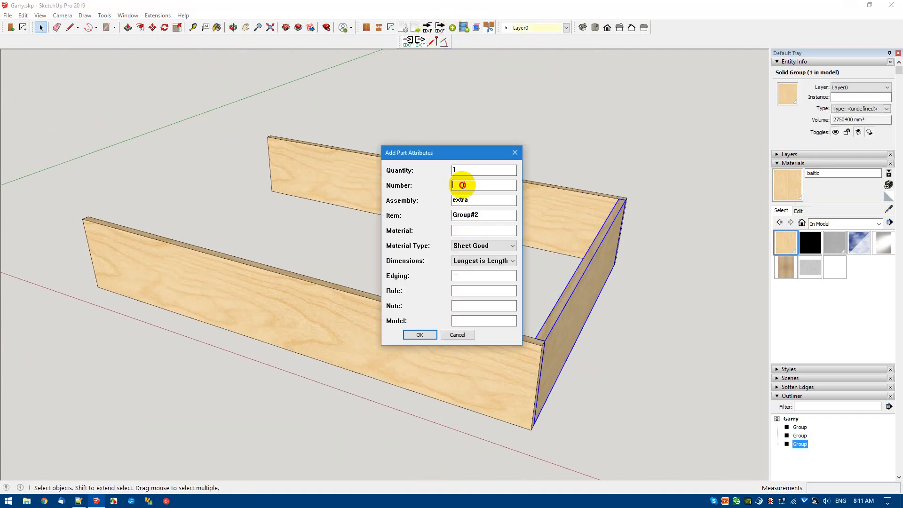
text(1)
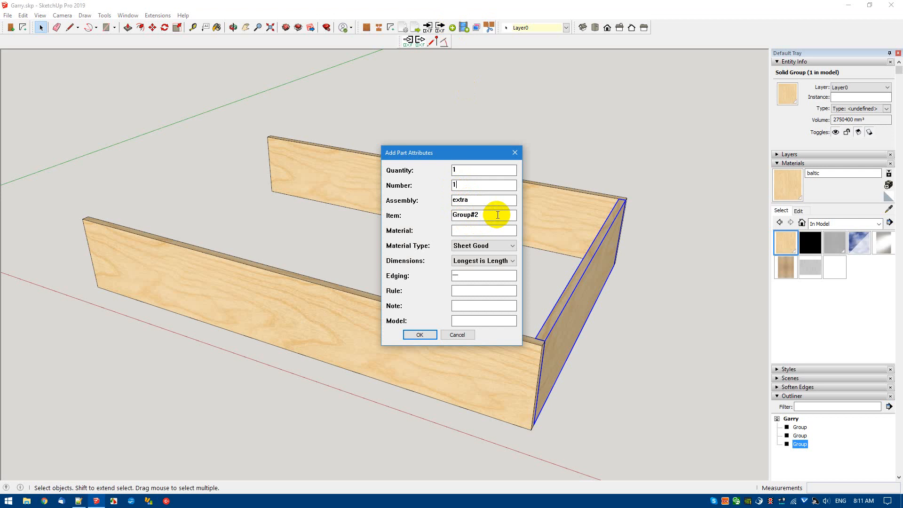
double_click(491, 215)
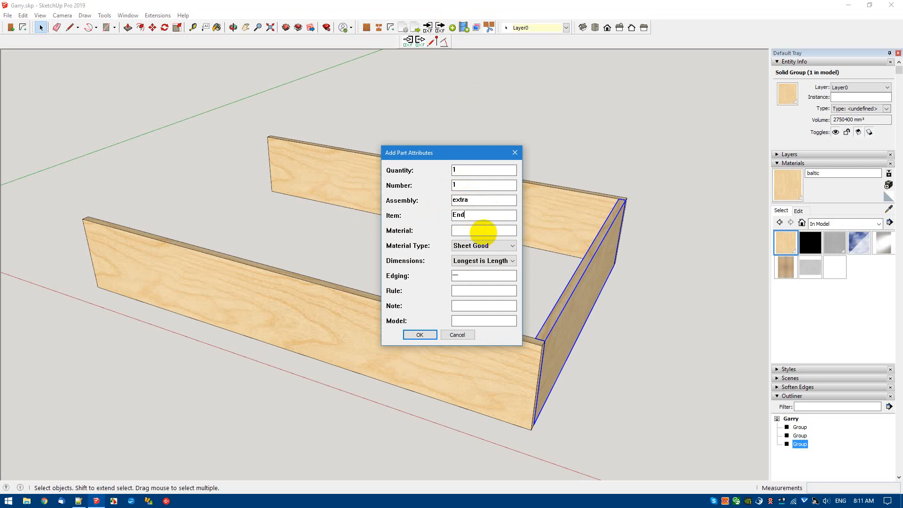
text(End)
click(474, 231)
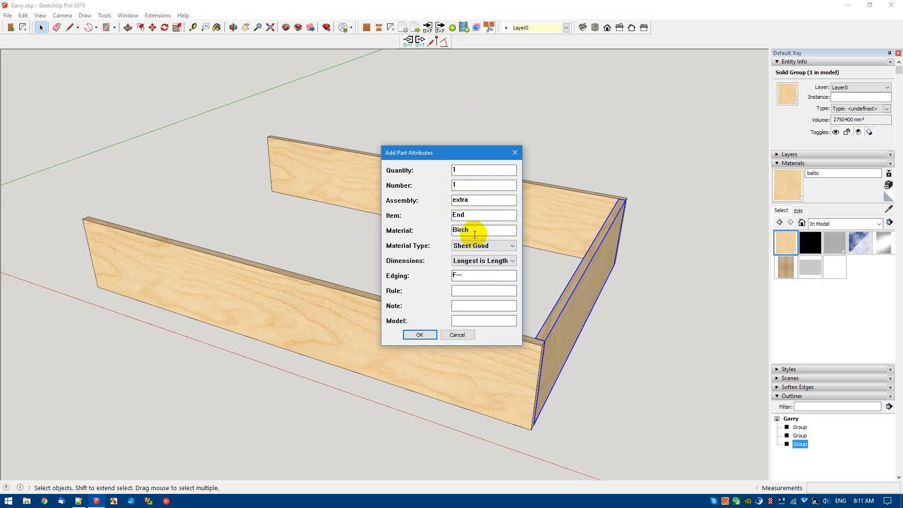
key(Return)
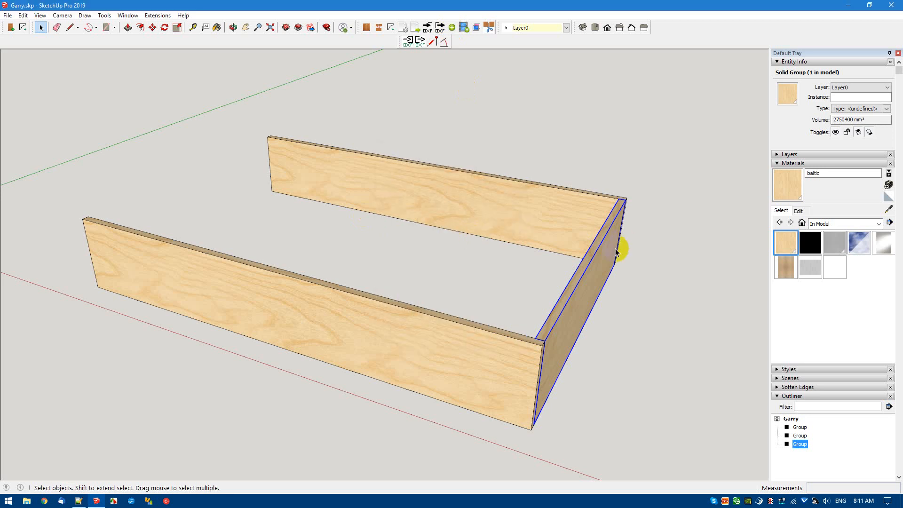
Copy the end panel to the open far ends of the two side boards to close the frame
click(597, 245)
key(m)
key(ctrl)
drag(595, 270, 100, 228)
scroll(100, 228, up, 6)
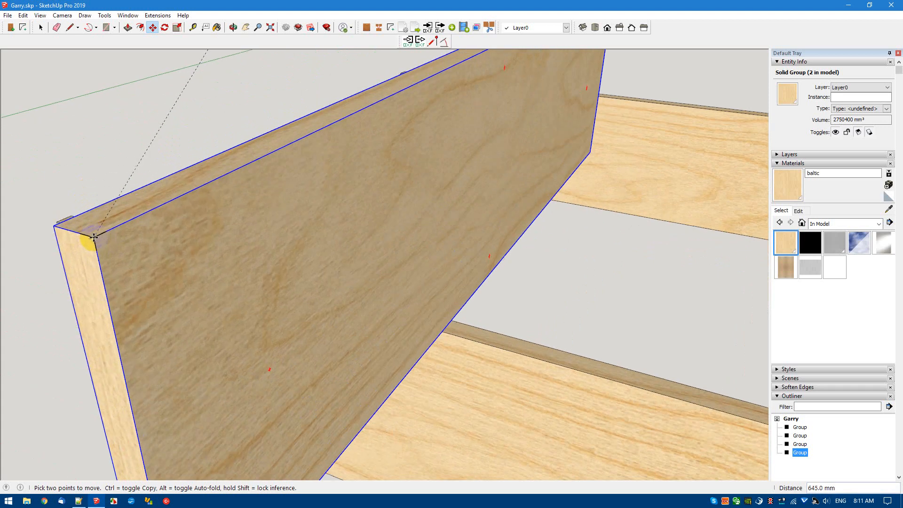
drag(167, 185, 140, 177)
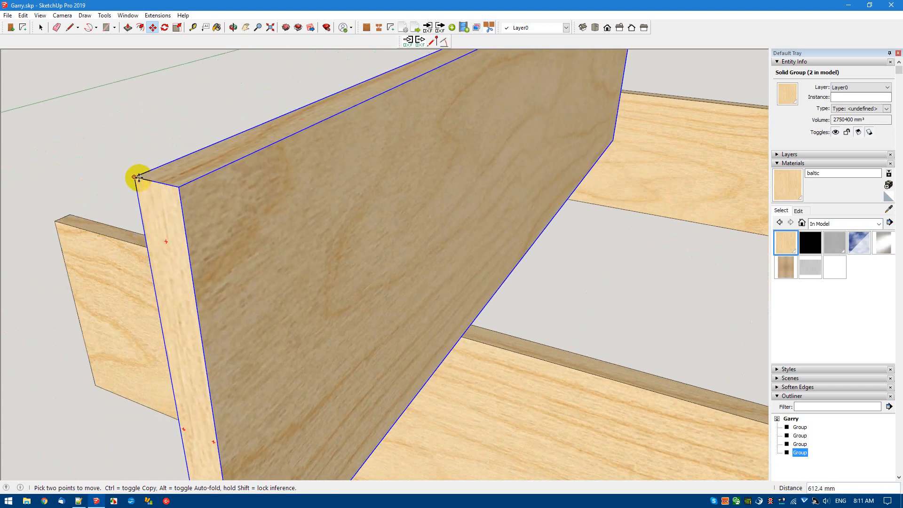
click(135, 177)
key(ctrl)
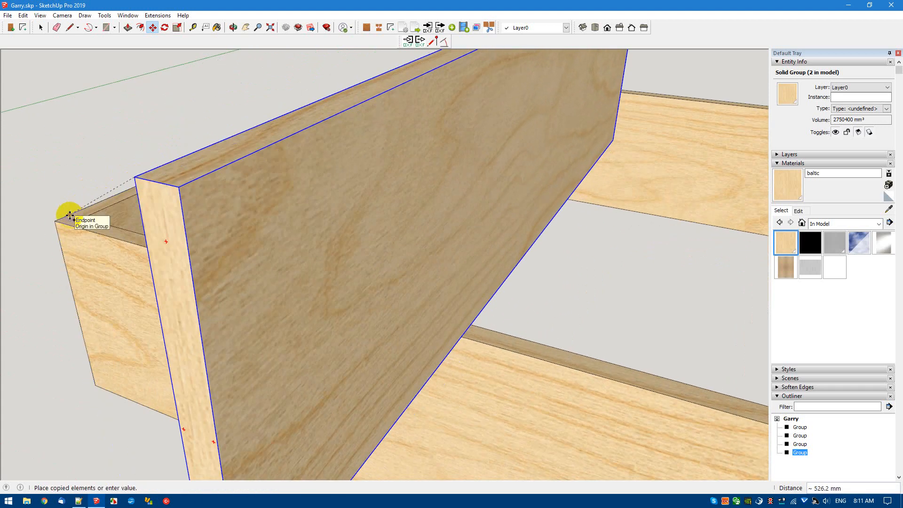
click(69, 215)
key(space)
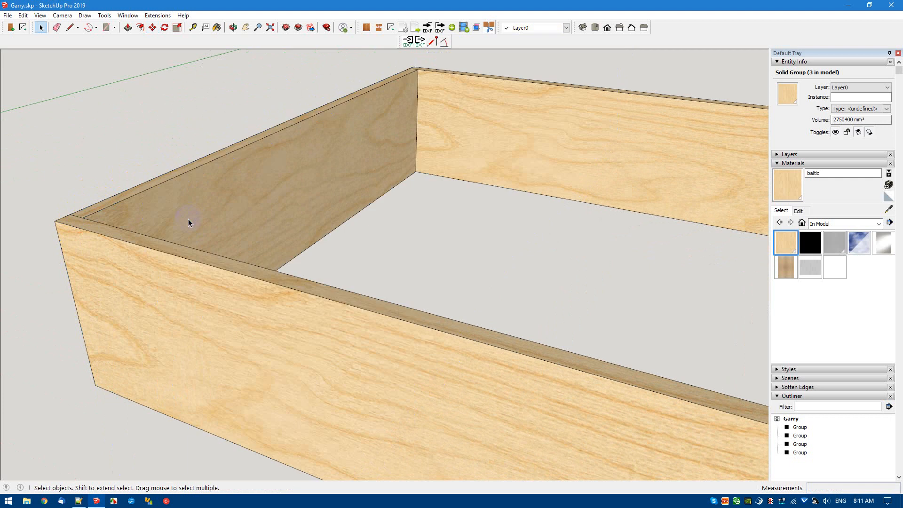
Try a 1200 x 800 mm rectangle across the top of the frame and undo it
scroll(188, 219, down, 10)
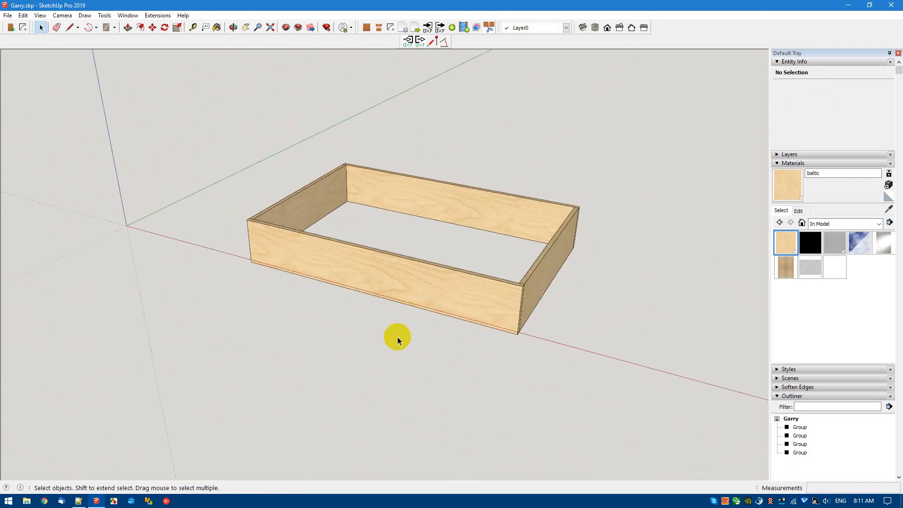
middle_drag(393, 348, 431, 417)
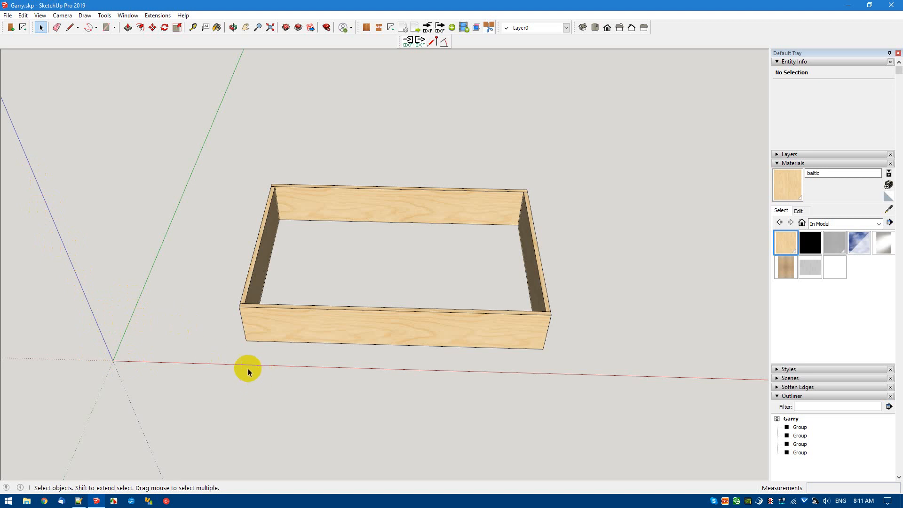
key(r)
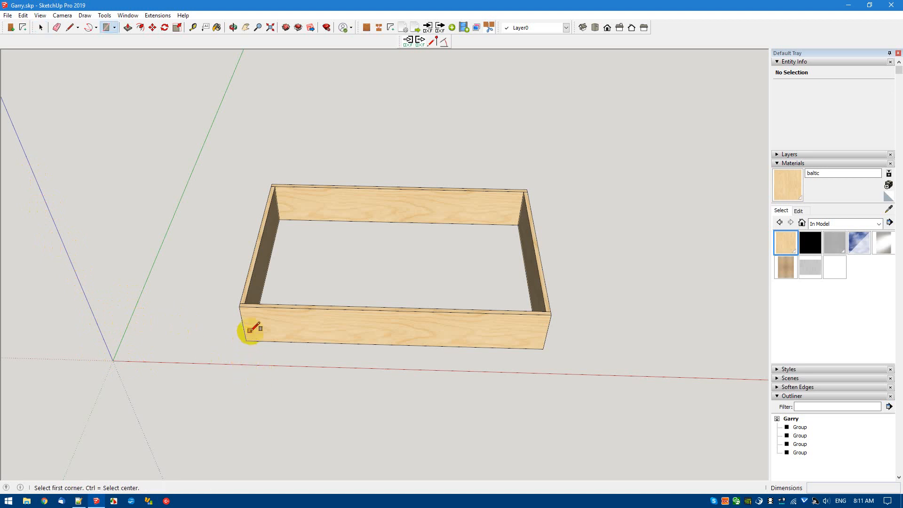
click(239, 306)
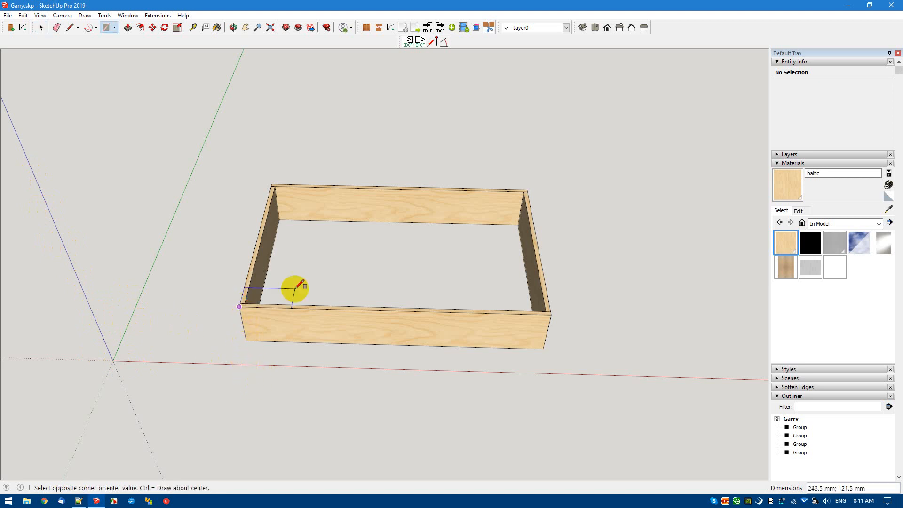
click(527, 191)
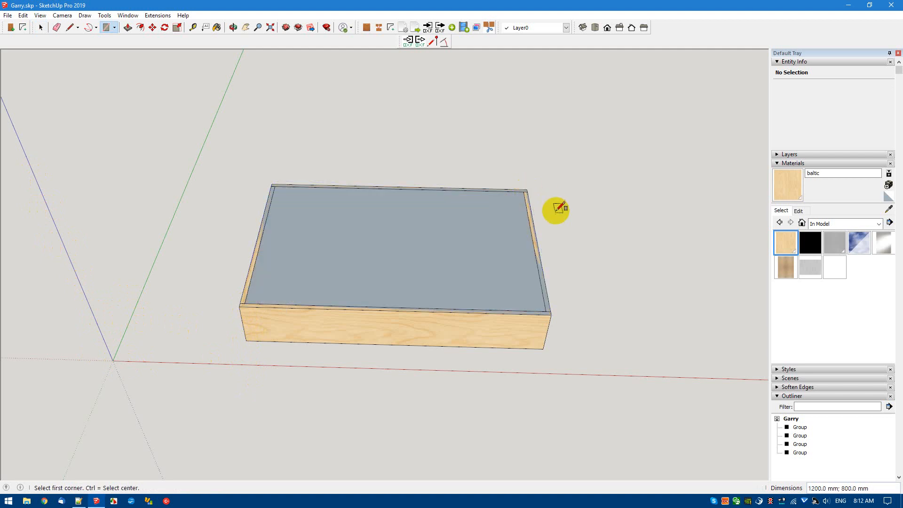
scroll(545, 214, up, 5)
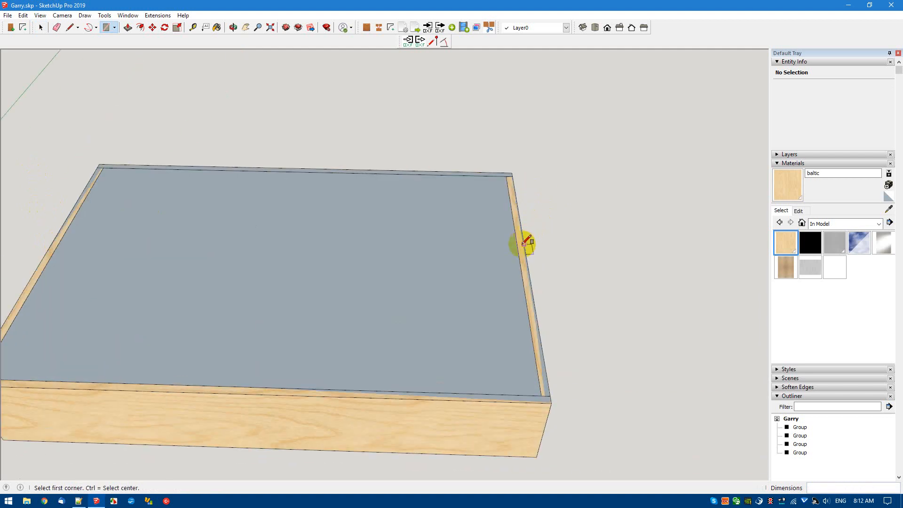
scroll(464, 332, down, 3)
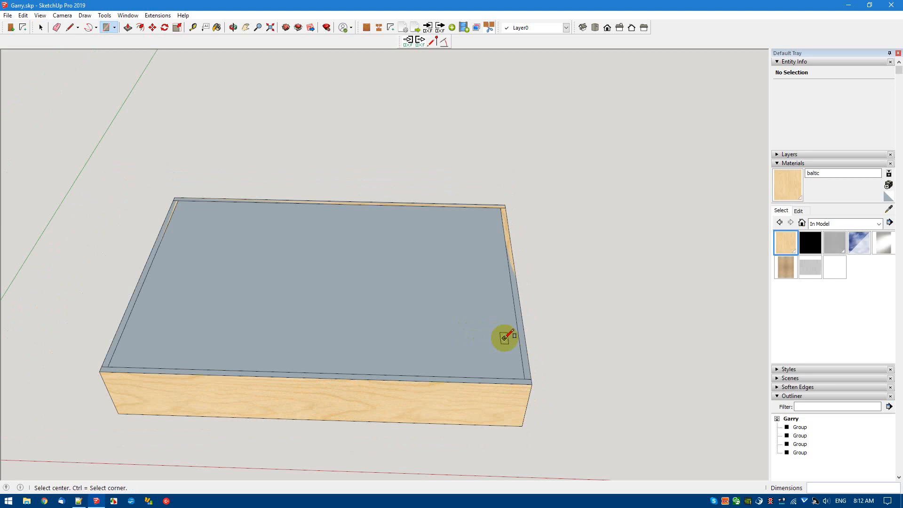
key(ctrl)
key(ctrl+z)
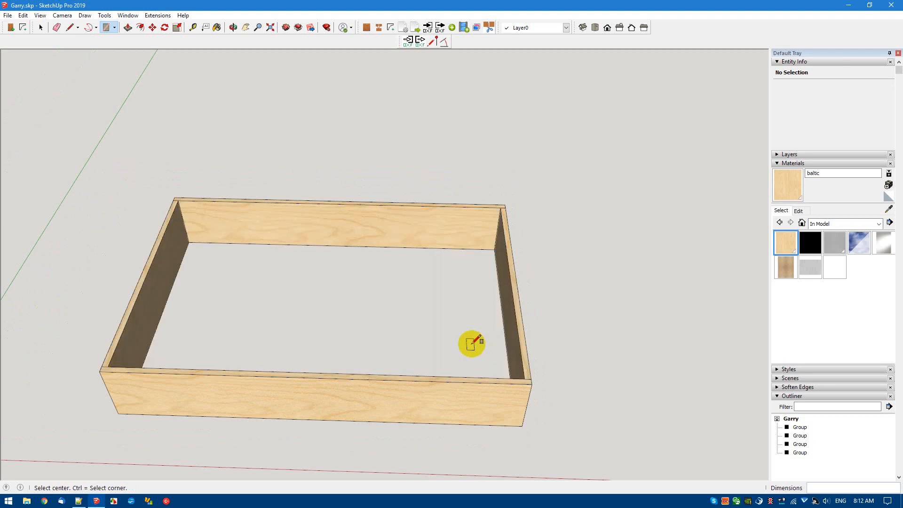
Draw a rectangle centred on the frame's near upper corner out to the diagonally opposite corner and extrude it into a slab
click(99, 371)
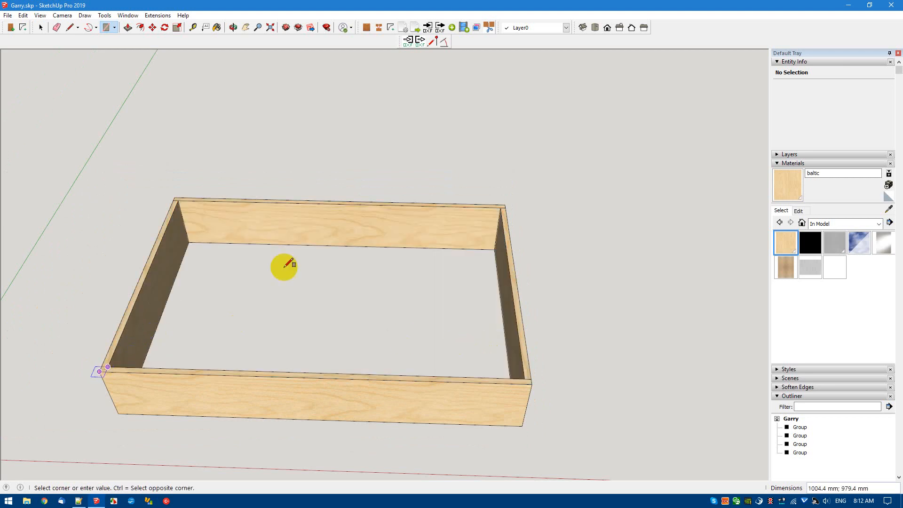
scroll(503, 205, up, 4)
scroll(504, 205, up, 2)
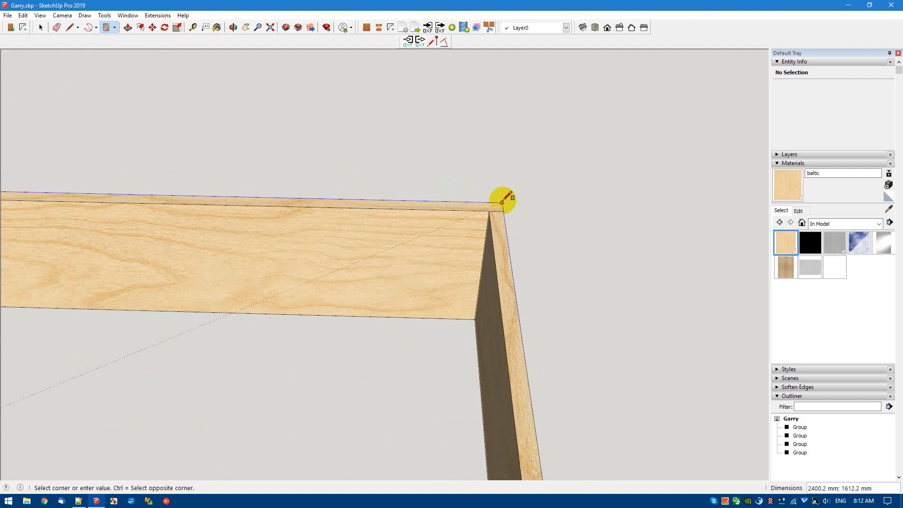
click(504, 202)
key(space)
click(407, 296)
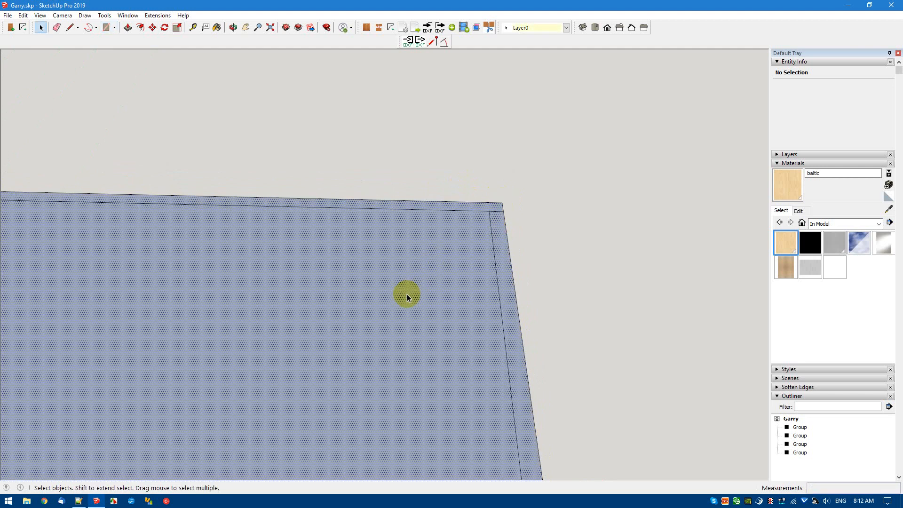
key(p)
click(405, 291)
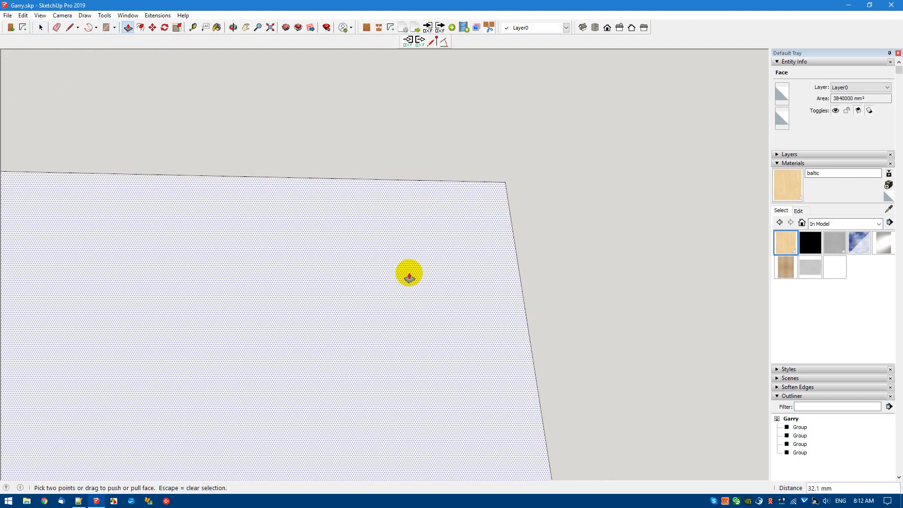
key(Return)
key(space)
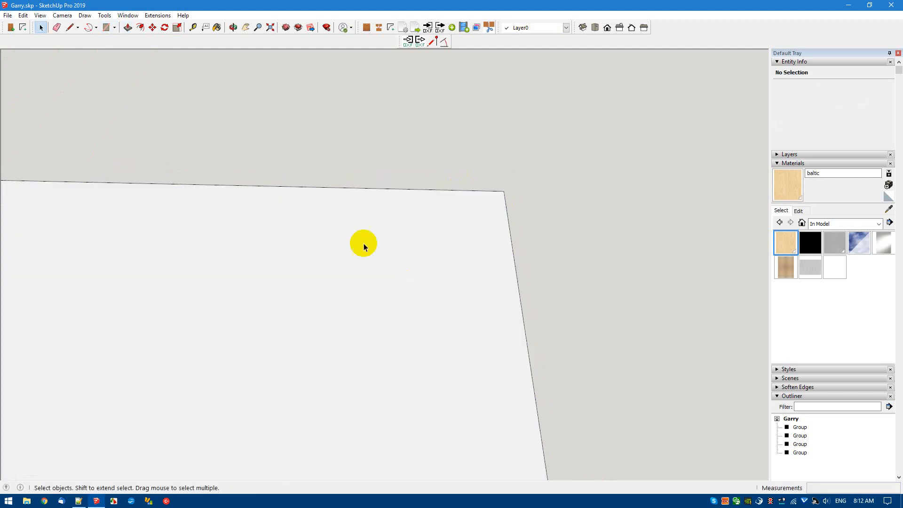
Make the oversized slab a group
scroll(367, 241, down, 6)
scroll(275, 383, down, 2)
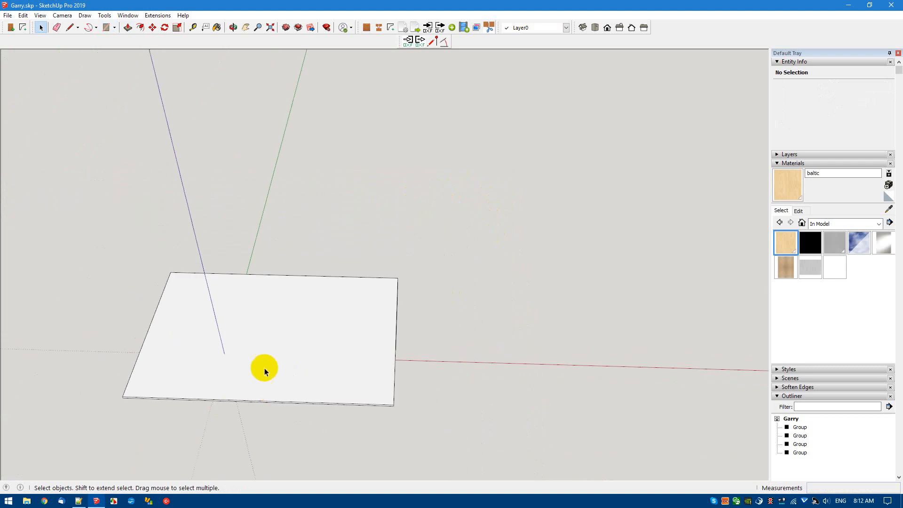
triple_click(264, 370)
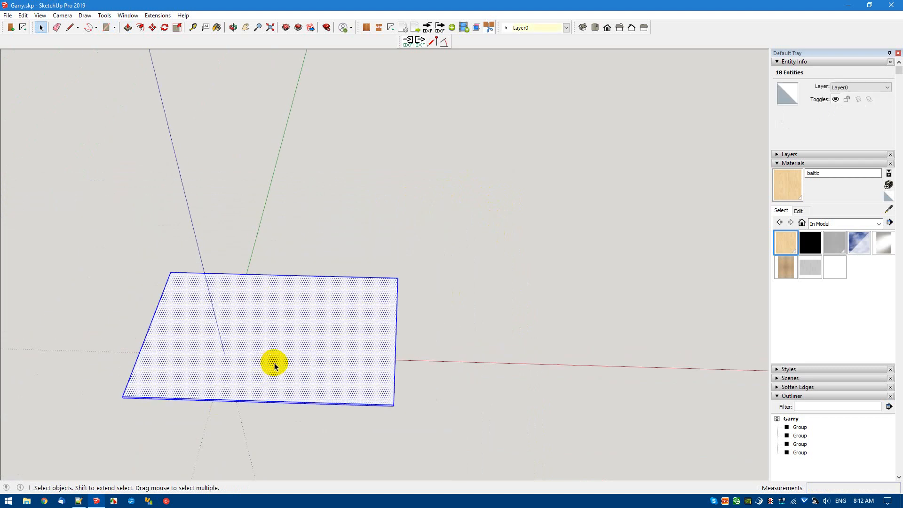
click(256, 472)
triple_click(267, 368)
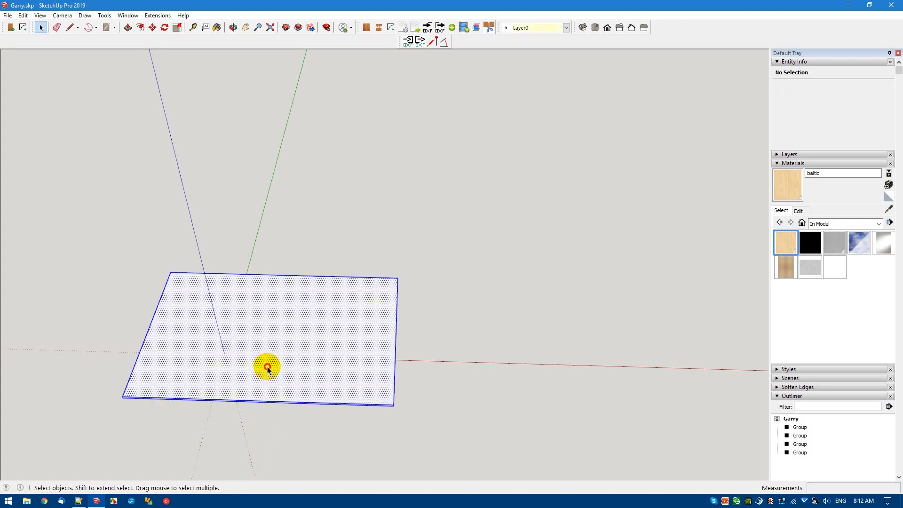
key(ctrl+g)
click(253, 470)
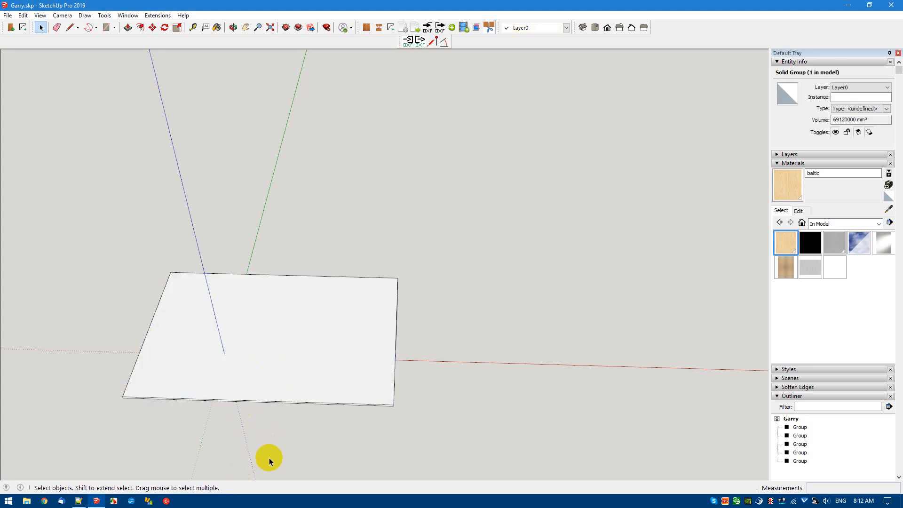
Delete the oversized slab covering the frame
middle_drag(266, 459, 288, 485)
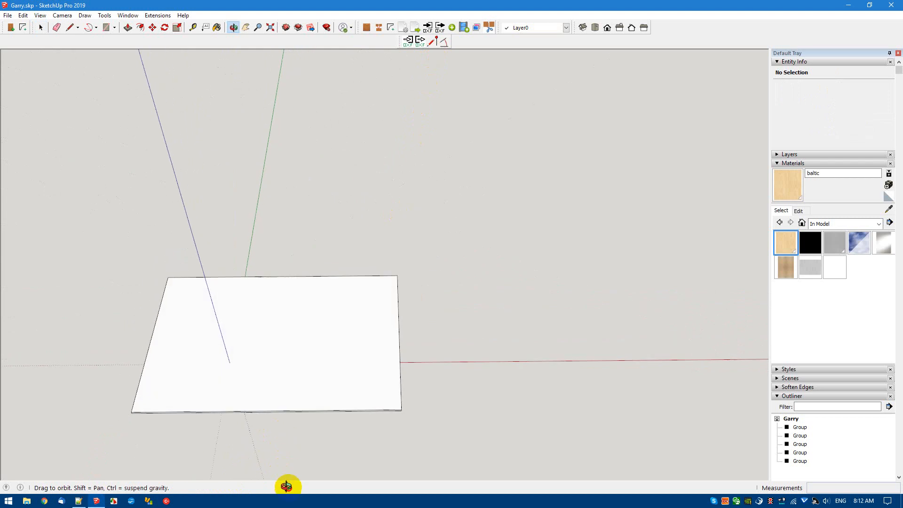
click(287, 382)
key(Delete)
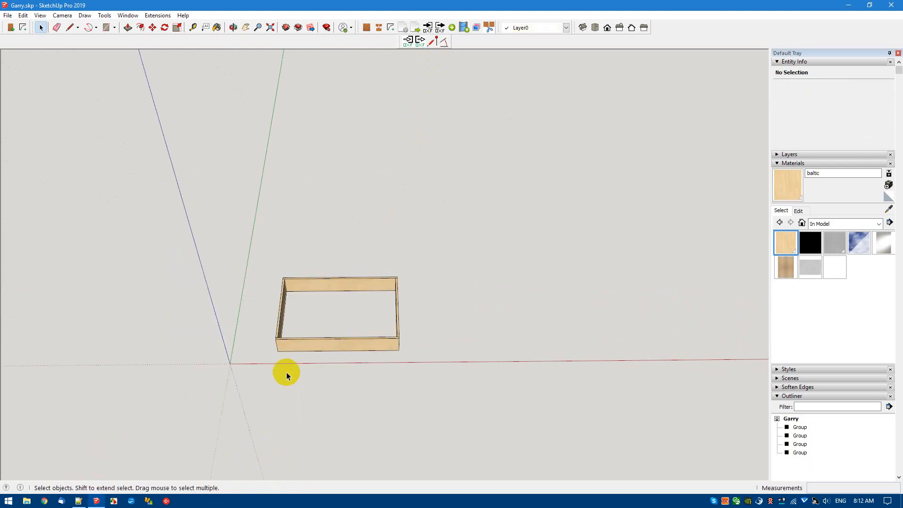
Draw a 1200 x 800 mm rectangle corner to corner over the frame's top outer edges
scroll(315, 289, up, 3)
scroll(266, 370, up, 4)
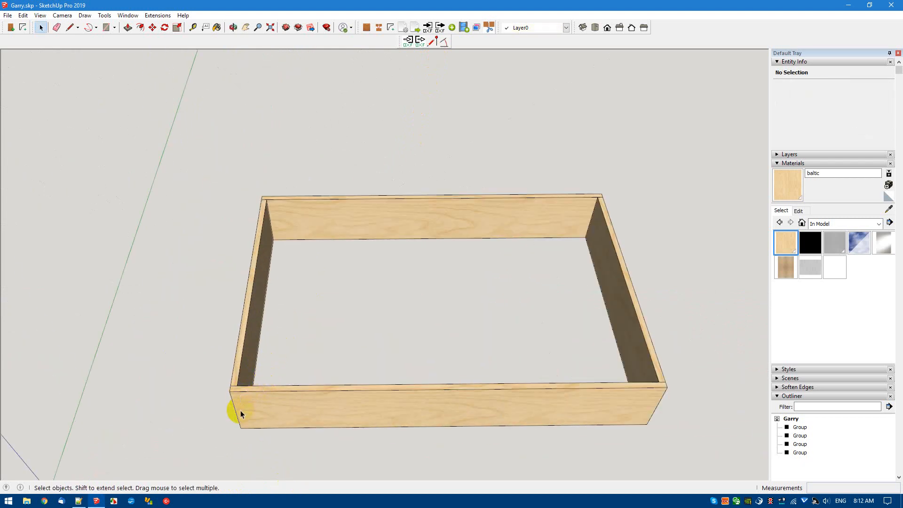
key(r)
click(230, 392)
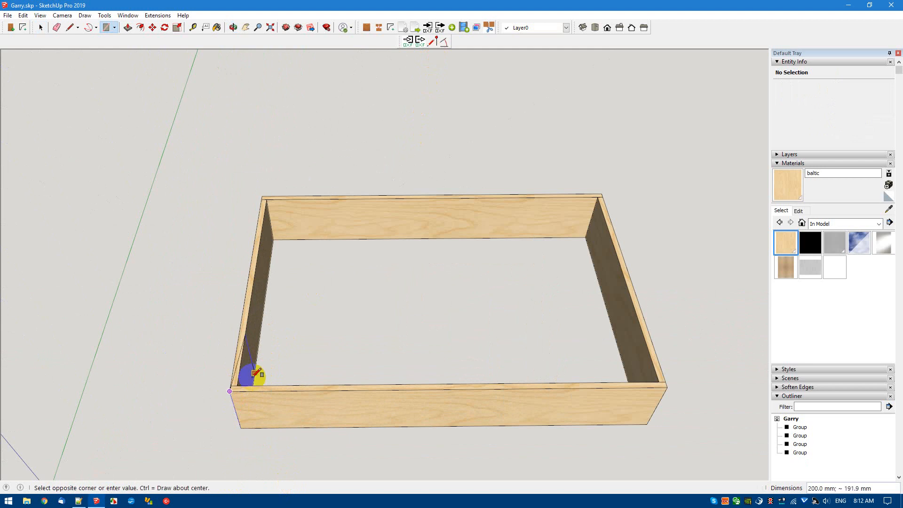
click(601, 194)
key(space)
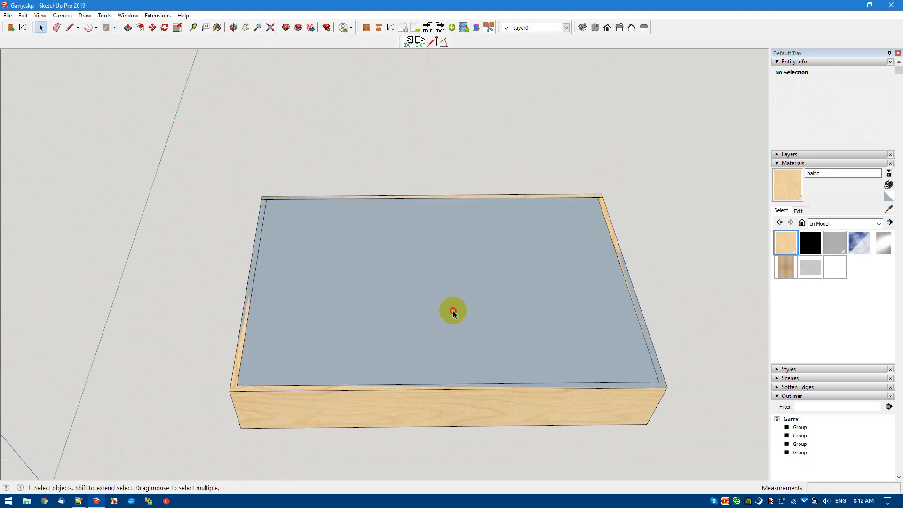
Extrude the top rectangle 16 mm upward and make the resulting top panel a group
click(453, 313)
key(p)
click(452, 311)
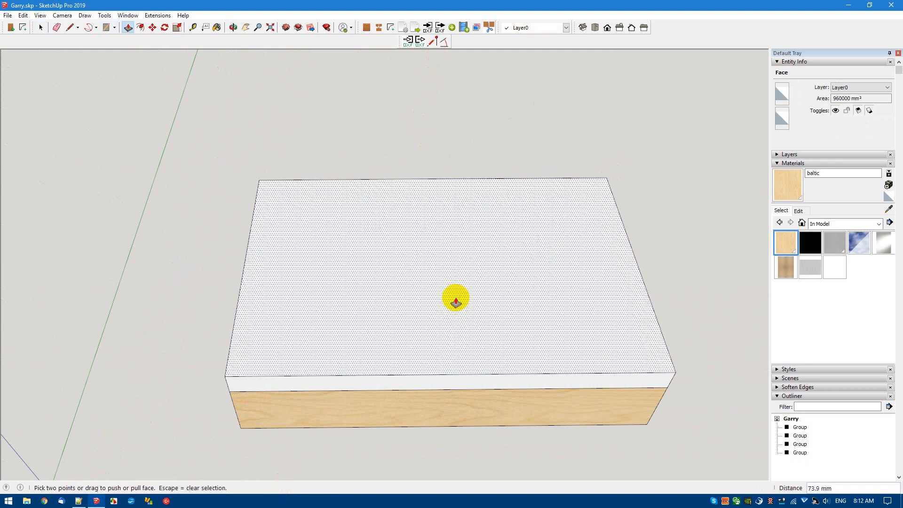
text(16)
key(Return)
key(space)
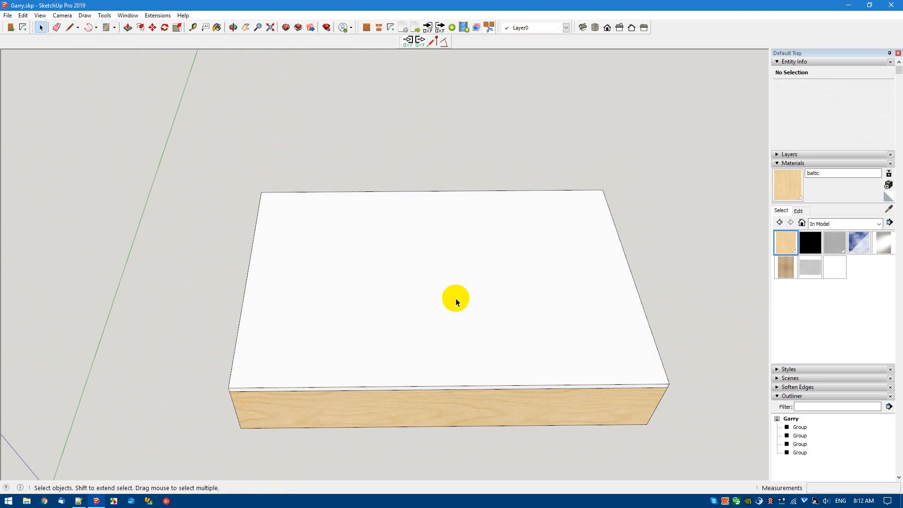
triple_click(440, 320)
key(g)
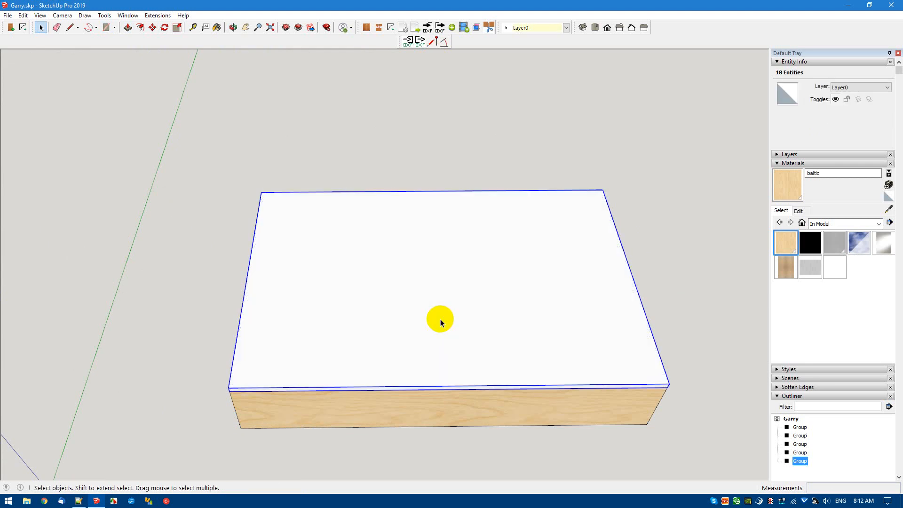
Reposition the top panel group's axes with the origin at its lower front-left corner, red down the corner edge and green along the short side
double_click(404, 302)
scroll(236, 388, up, 3)
scroll(236, 388, up, 1)
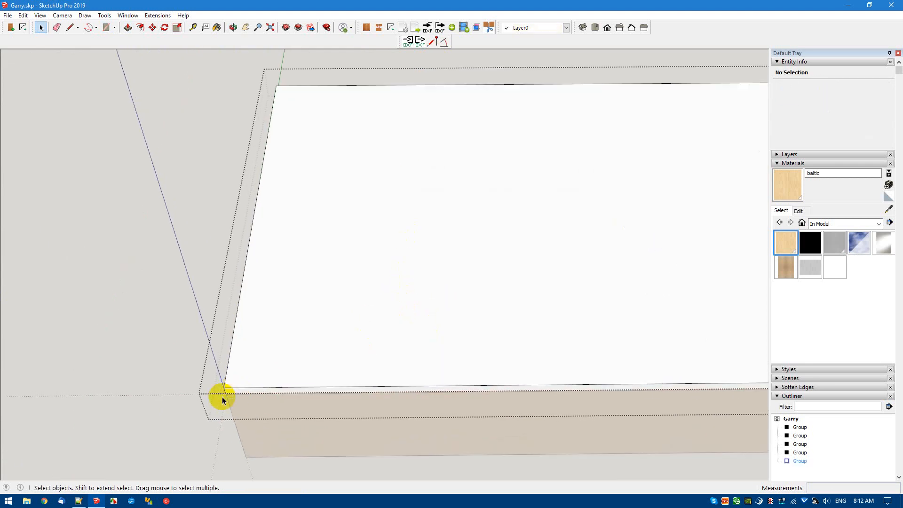
right_click(217, 364)
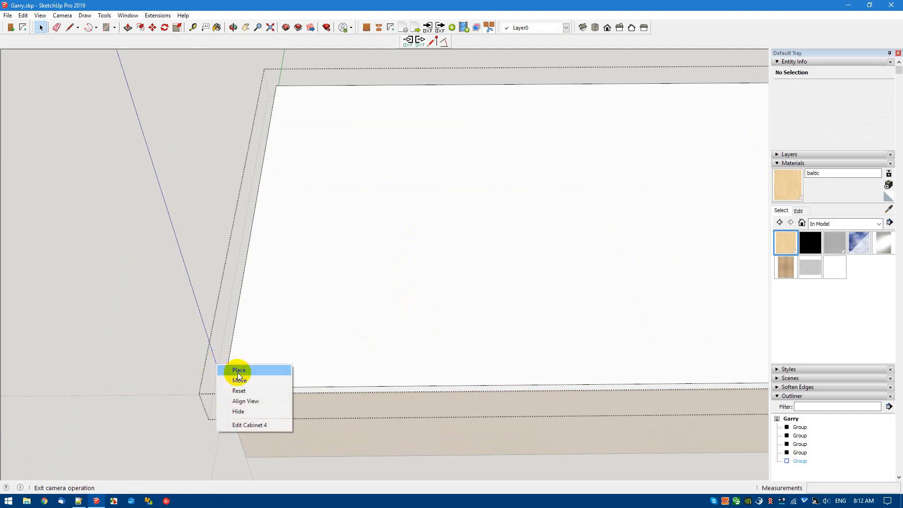
click(237, 371)
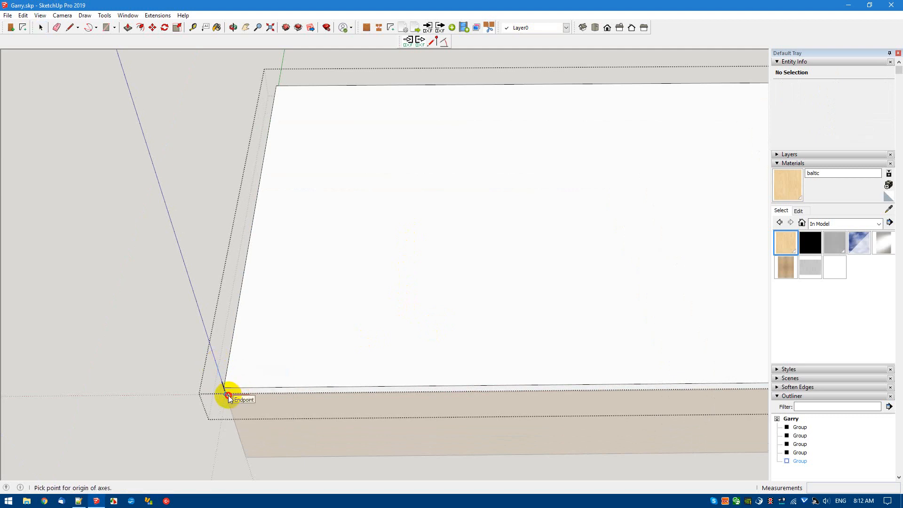
click(226, 394)
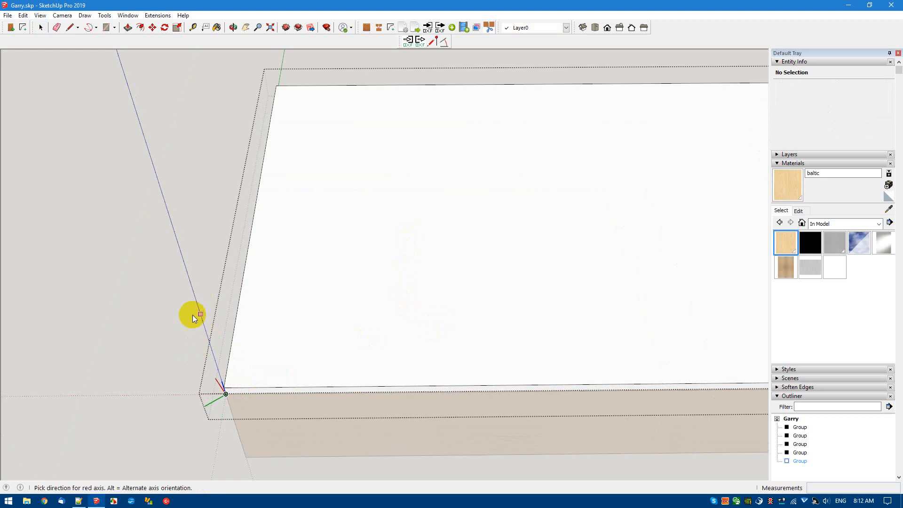
click(246, 457)
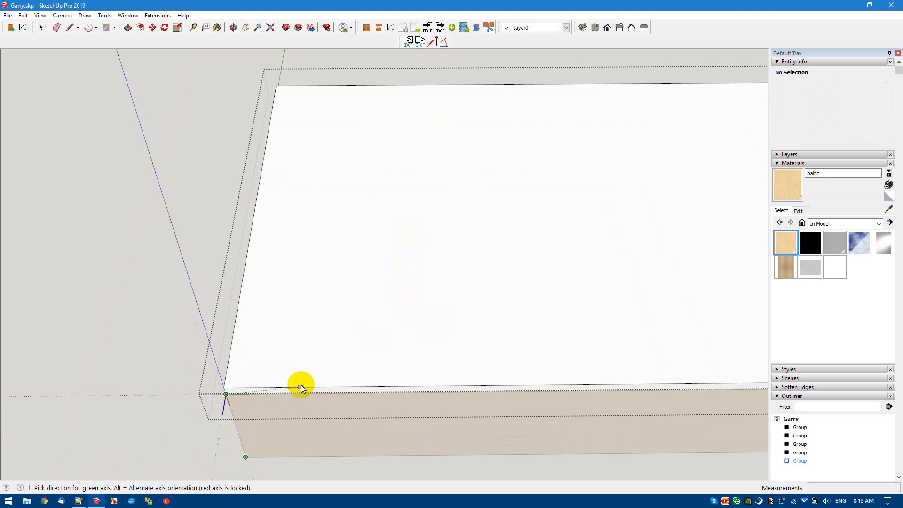
click(232, 364)
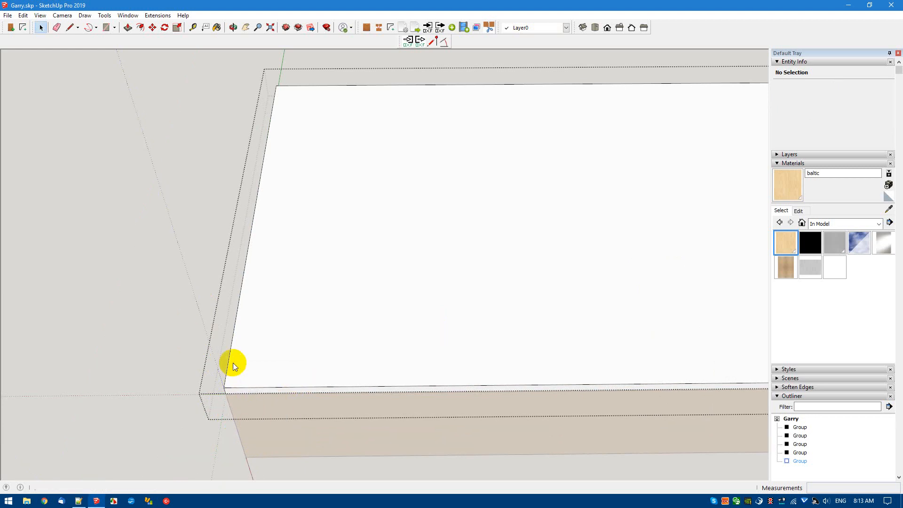
click(141, 317)
scroll(141, 317, down, 4)
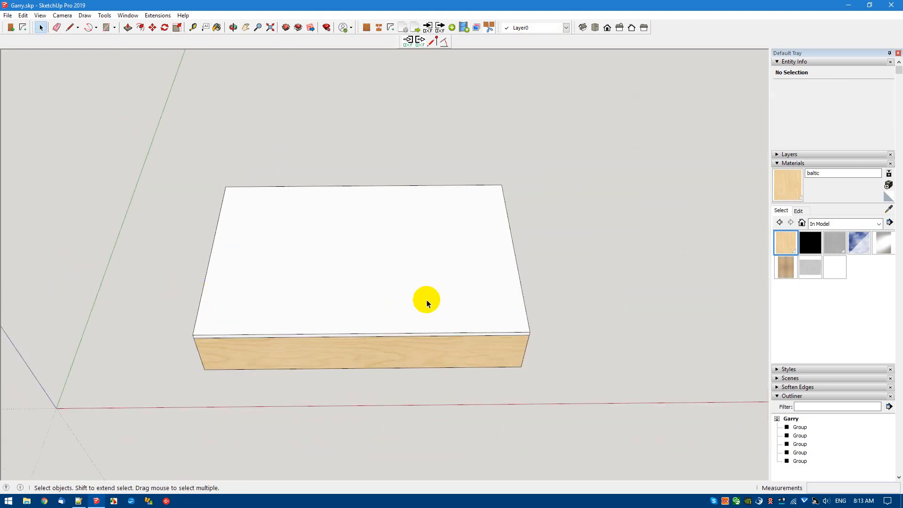
Paint the top panel with the baltic material
click(787, 185)
click(476, 259)
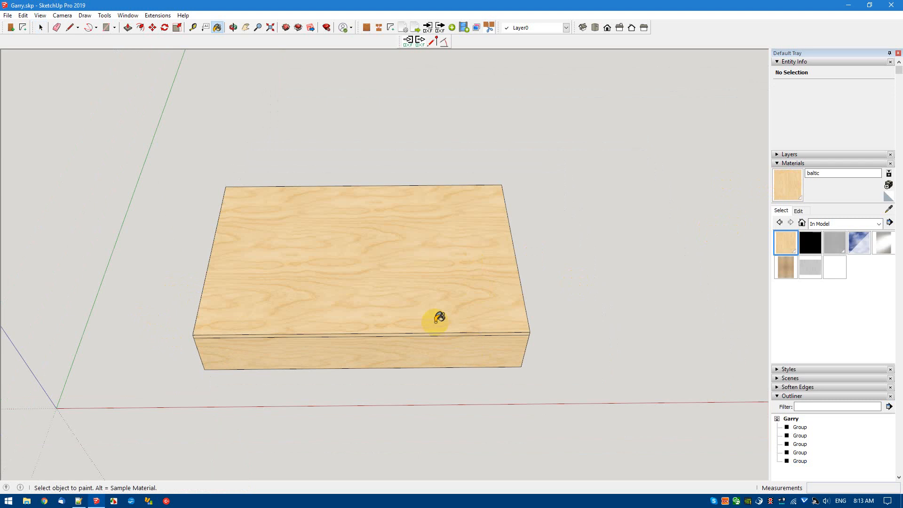
key(space)
Add part attributes to the top panel: number 1, item Floor, material Birch and edging F
click(383, 295)
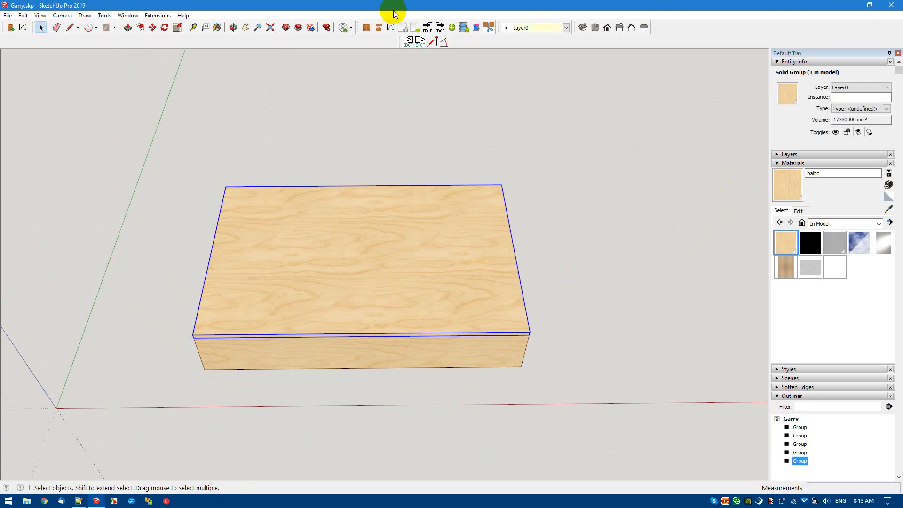
click(452, 28)
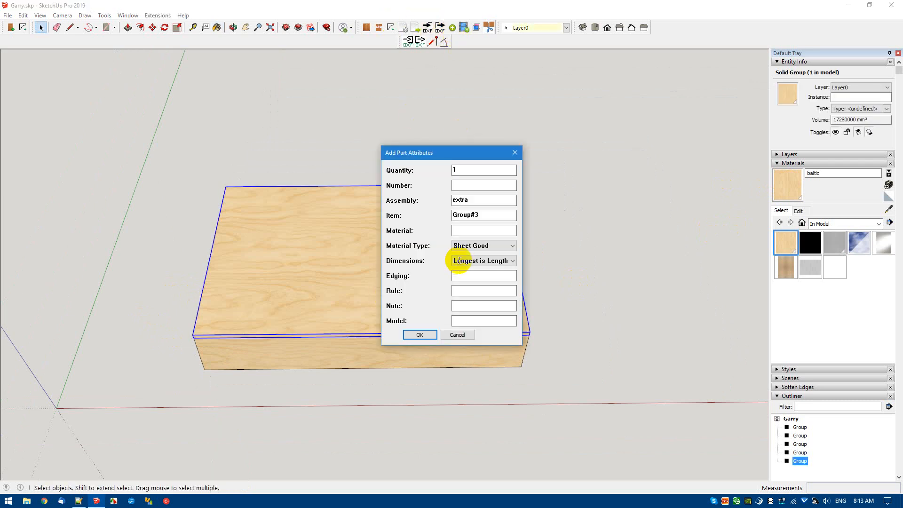
click(462, 187)
text(1)
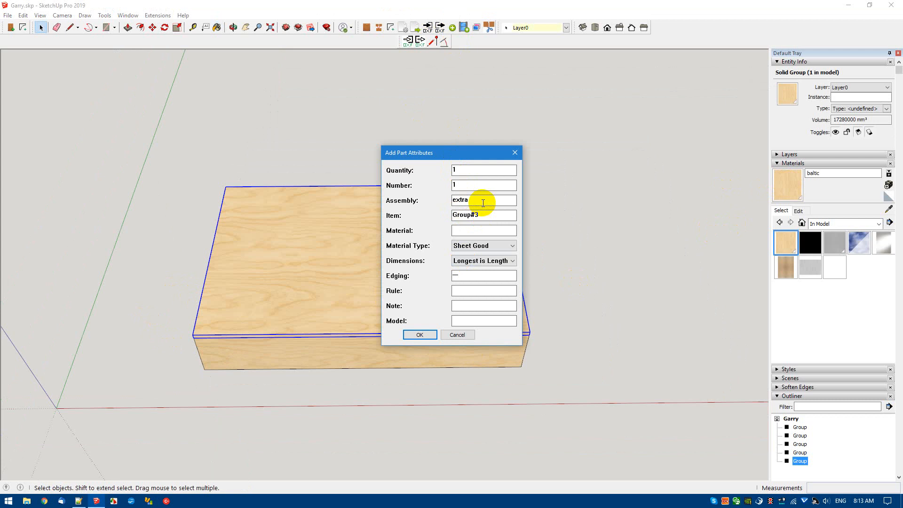
drag(481, 211, 399, 234)
text(F)
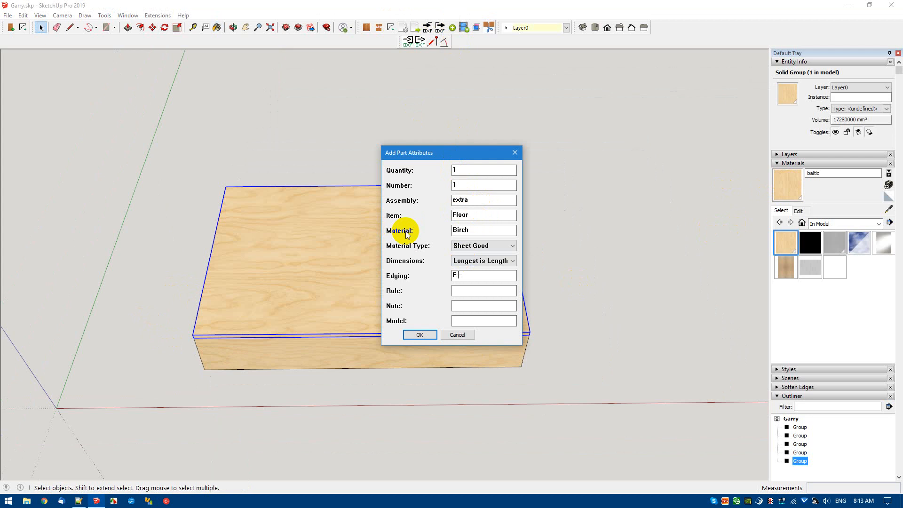
click(418, 335)
click(571, 305)
Save the model and send its part list to CutMaster through Cabmaker reporting
click(7, 15)
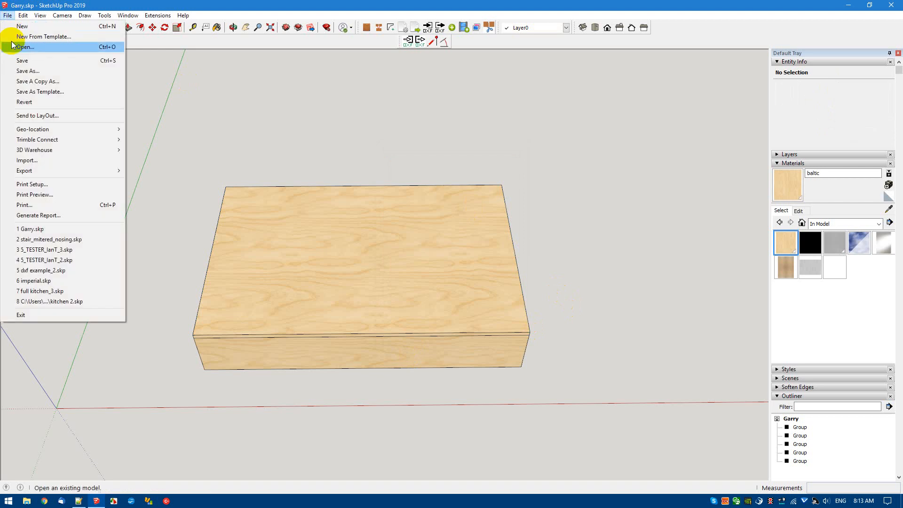
click(28, 61)
click(416, 28)
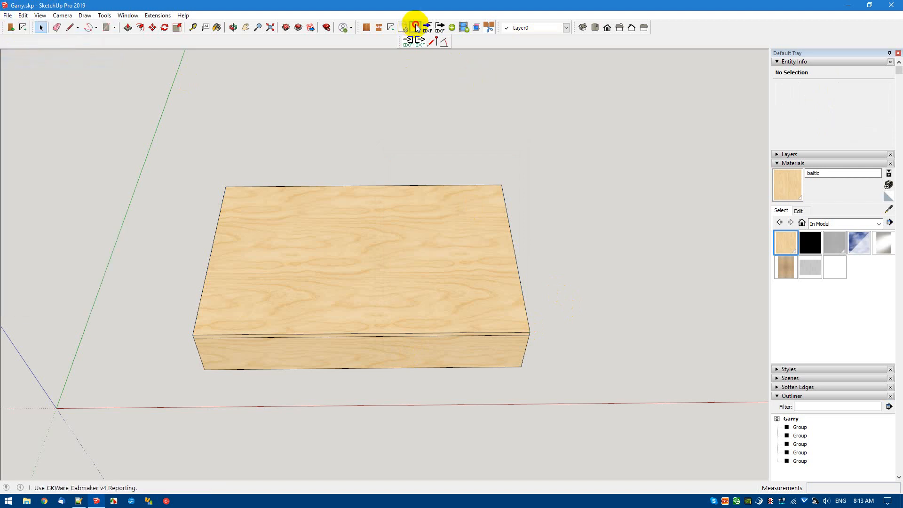
click(553, 301)
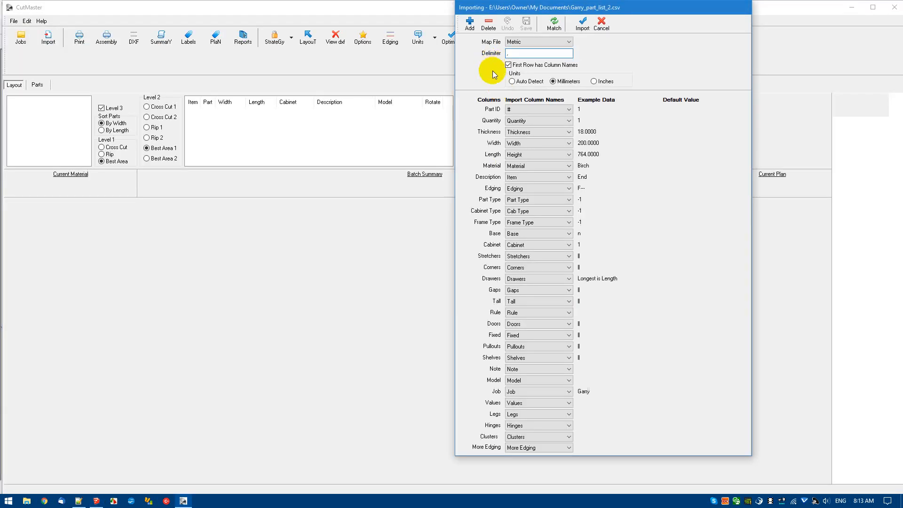
Import the part list into CutMaster with the Metric map in millimetres and load the 18 Birch material
click(583, 23)
click(27, 71)
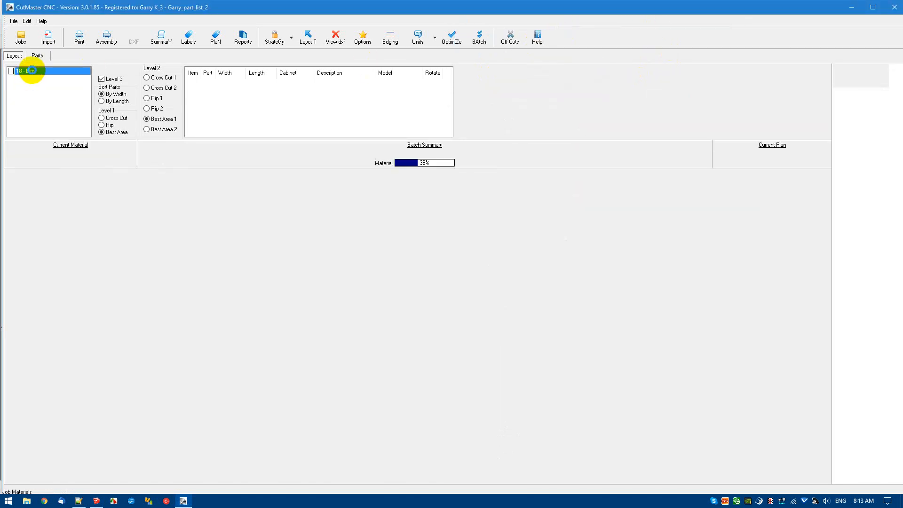